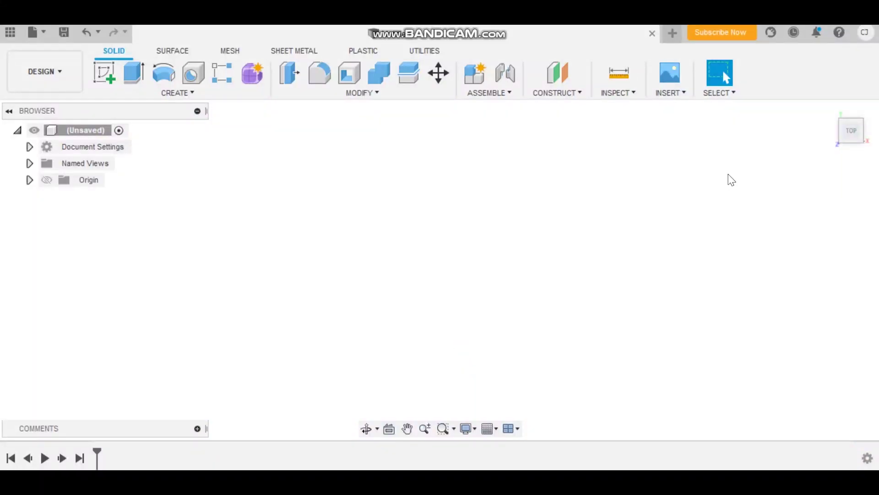
- Insert EPSON007.JPG from the computer as a canvas on the XY plane
click(676, 98)
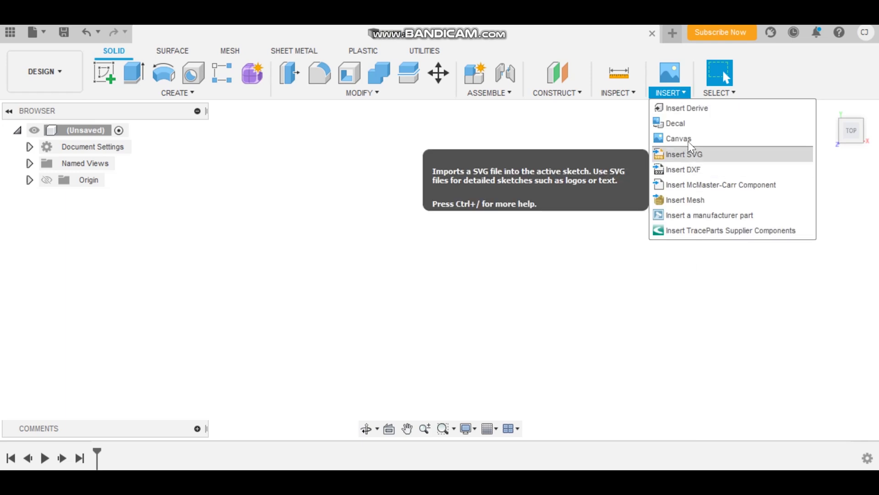
click(689, 145)
click(270, 380)
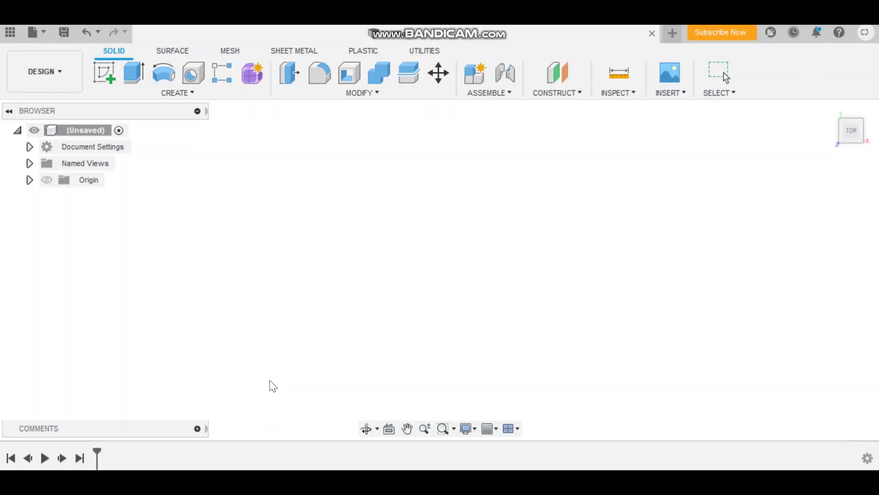
double_click(177, 209)
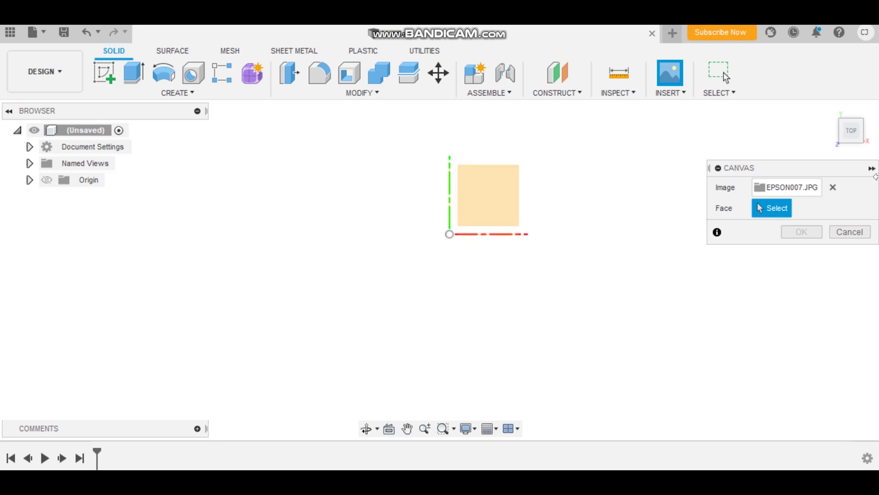
click(495, 207)
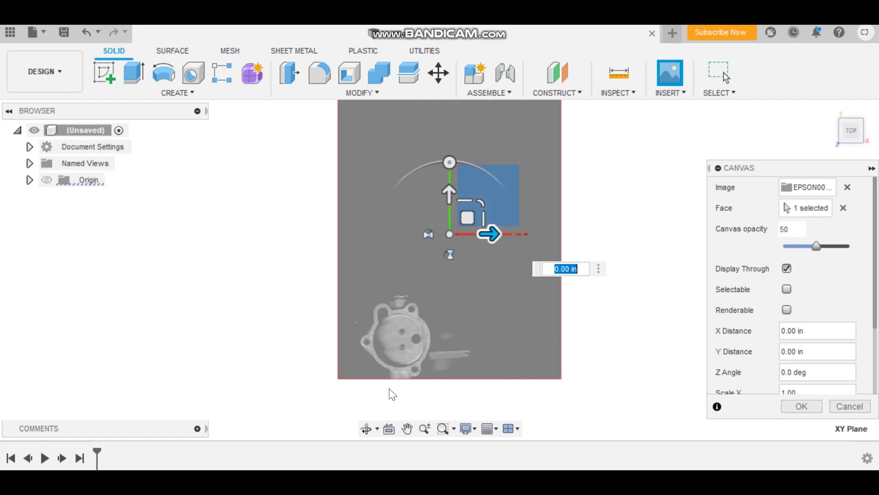
click(811, 407)
click(808, 407)
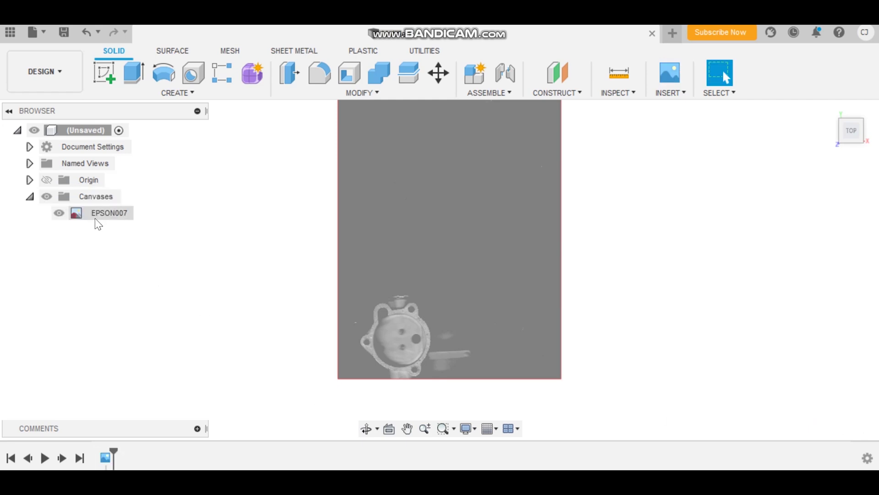
click(30, 197)
click(30, 197)
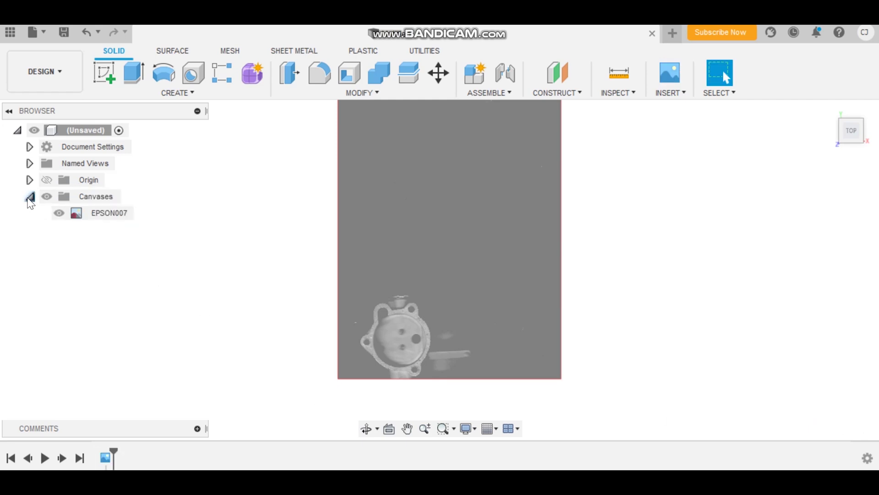
right_click(81, 211)
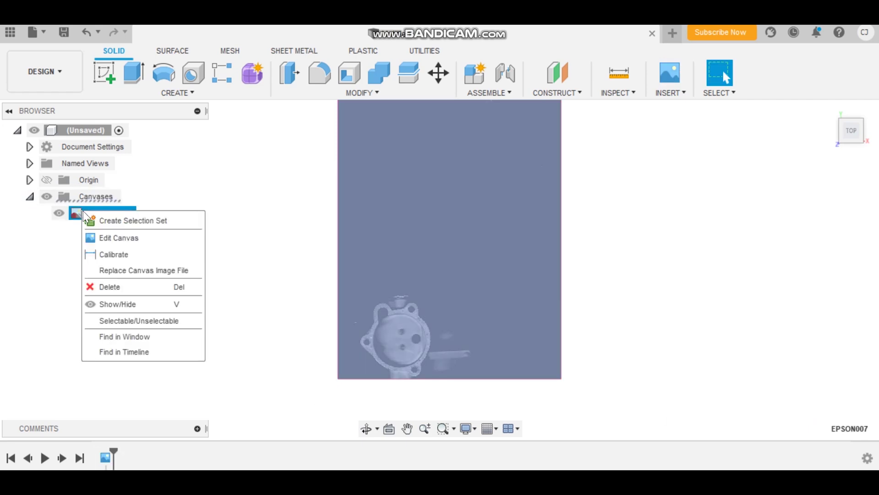
click(106, 255)
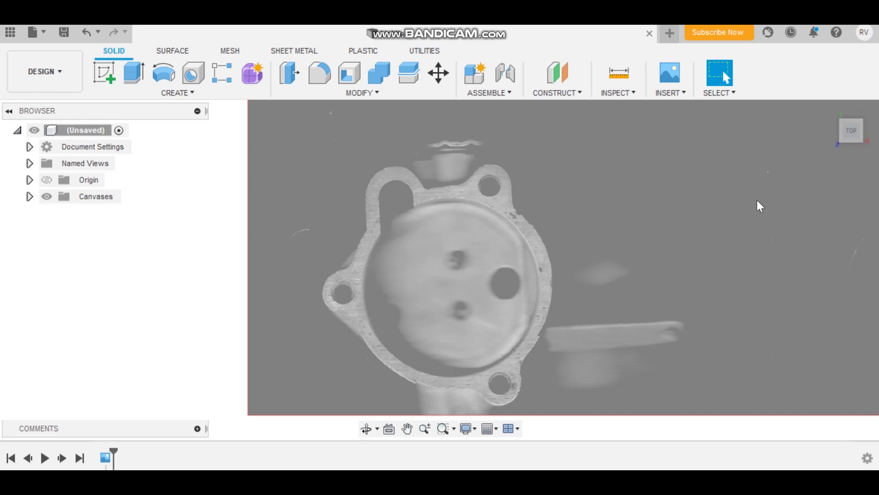
click(864, 32)
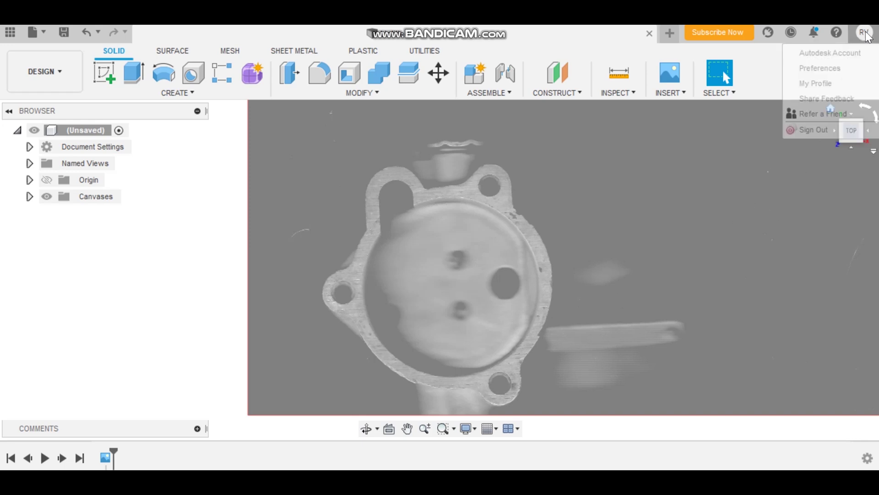
click(819, 67)
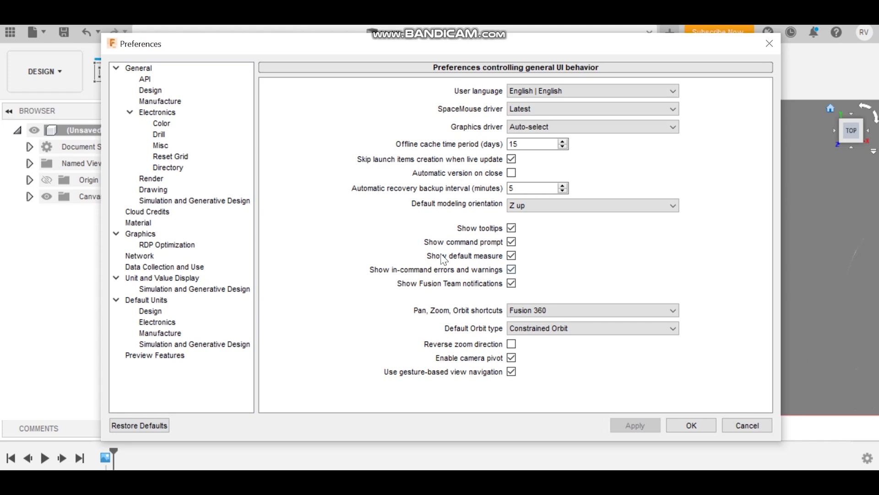
click(157, 312)
click(634, 93)
click(512, 134)
click(683, 429)
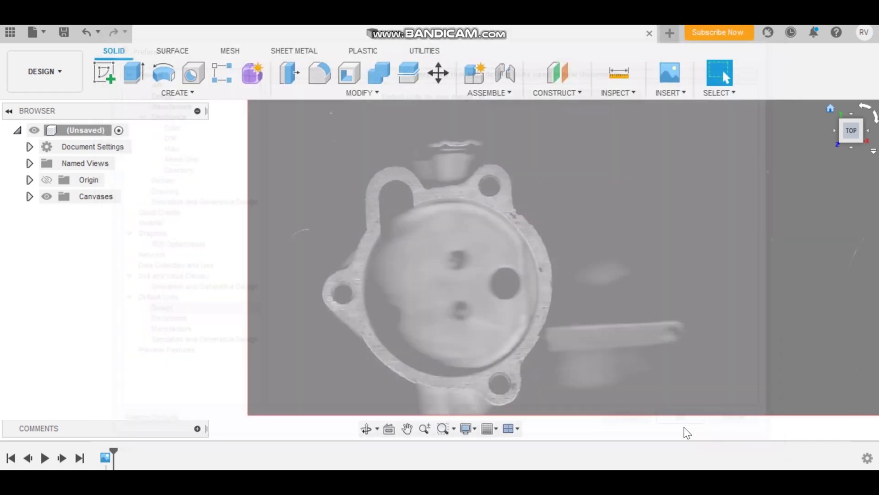
- Calibrate the EPSON007 canvas to 2.045 in between the upper-right and bottom bolt holes
right_click(110, 211)
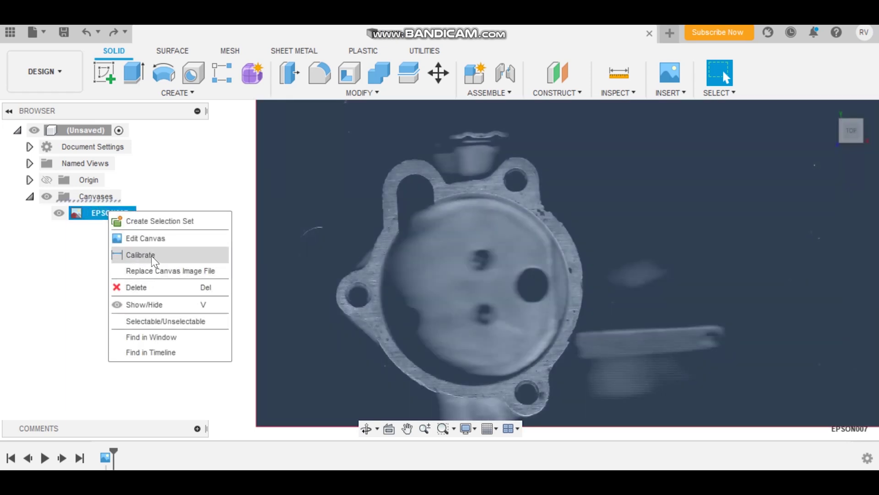
click(140, 255)
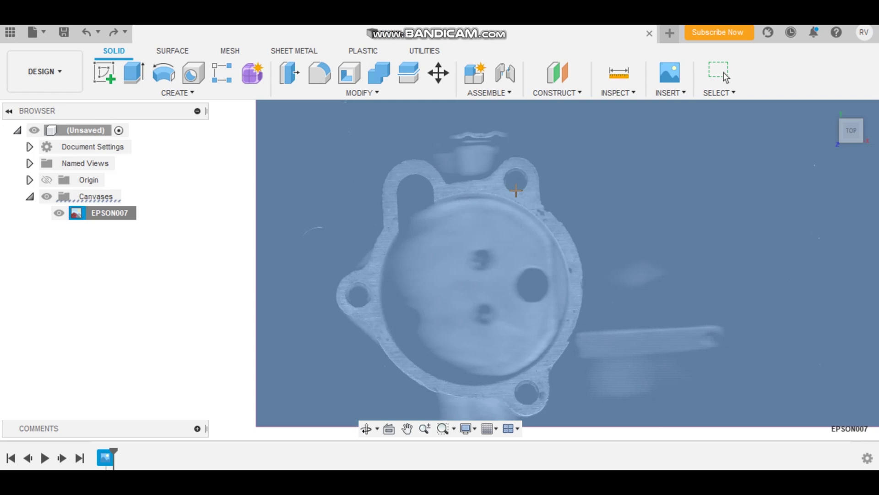
click(516, 190)
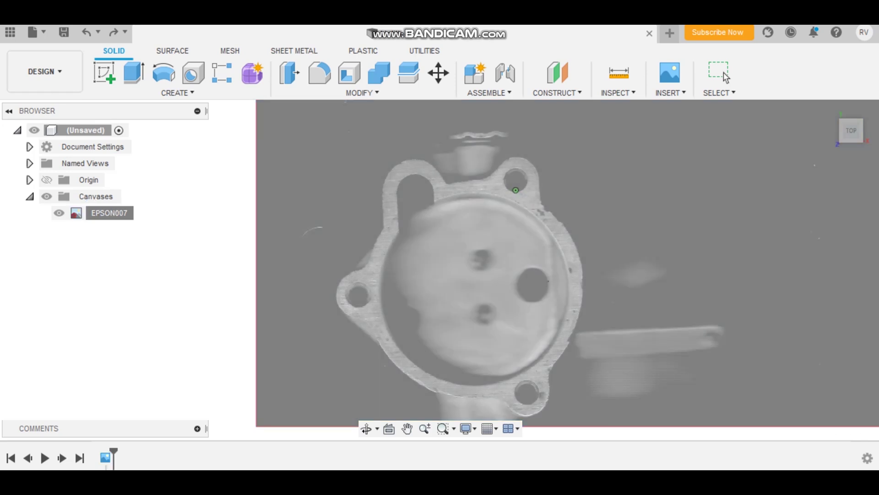
click(527, 379)
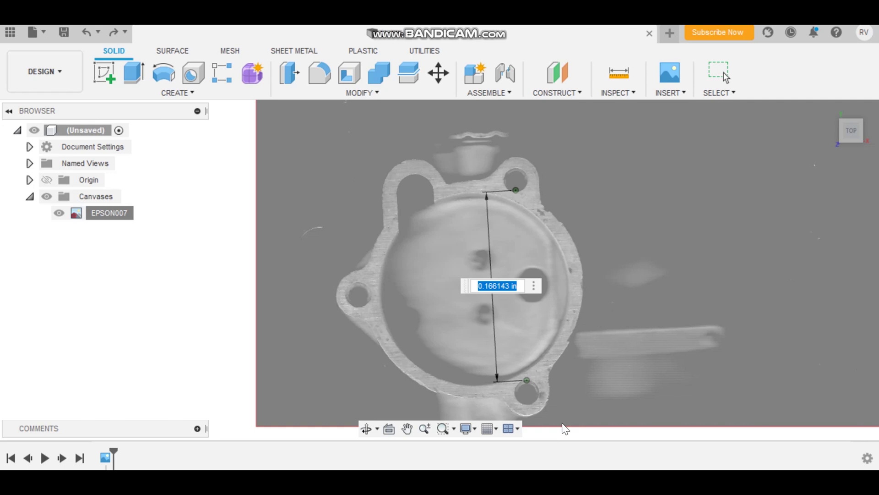
text(2)
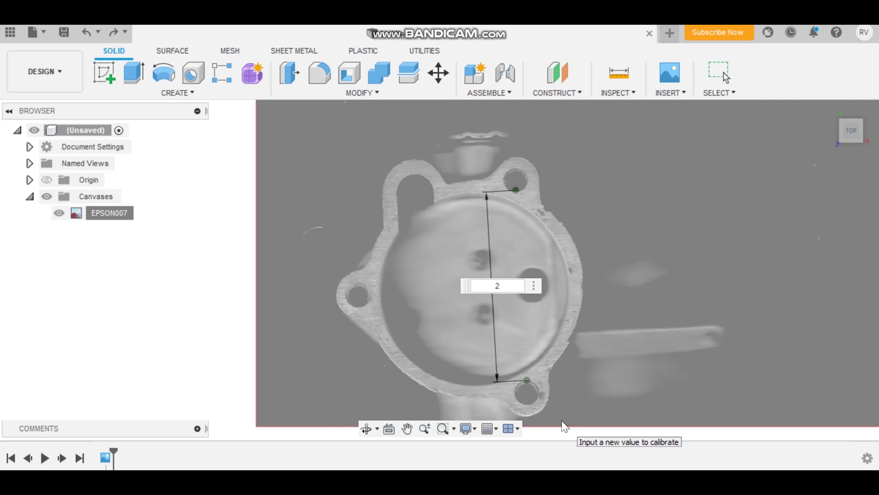
text(.045)
key(Return)
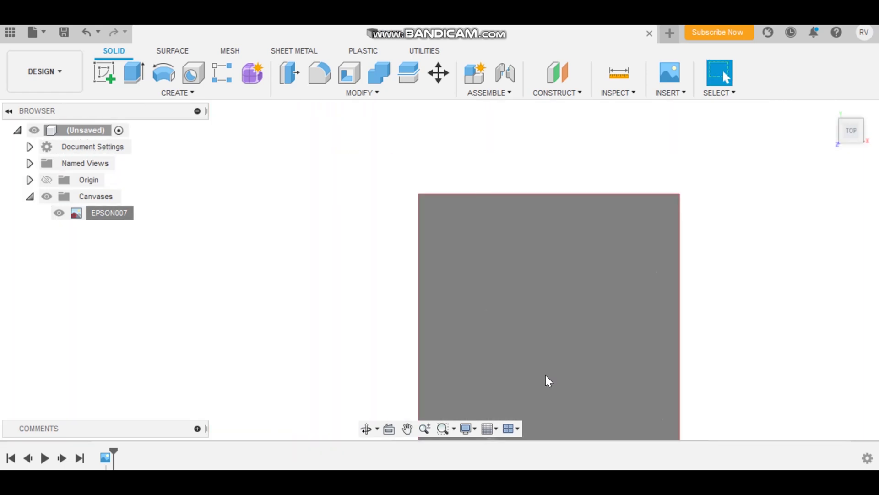
- Zoom and pan the view to frame the scanned gasket
scroll(548, 205, down, 2)
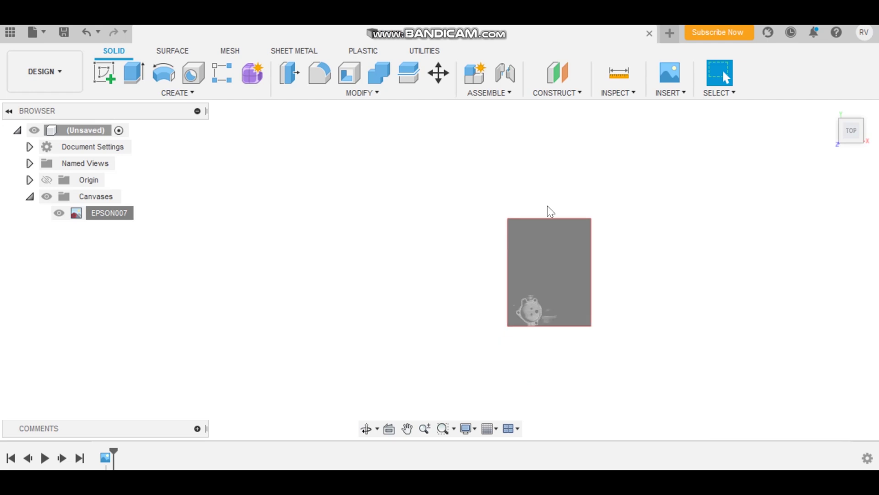
scroll(537, 317, up, 8)
scroll(537, 317, up, 1)
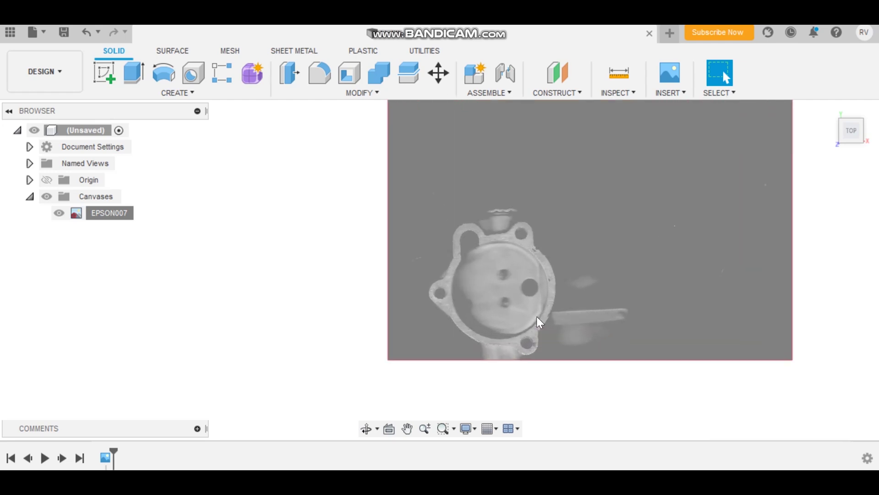
scroll(537, 317, up, 6)
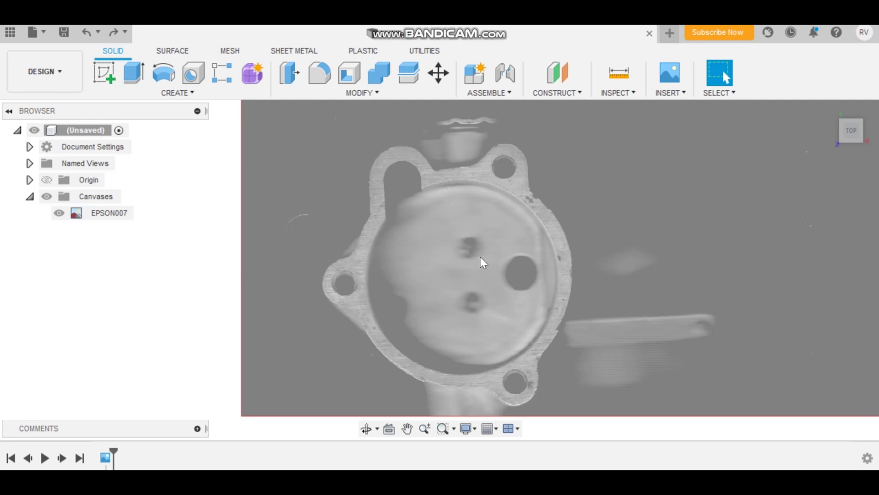
click(407, 428)
drag(412, 353, 456, 303)
scroll(456, 304, up, 2)
scroll(449, 320, down, 5)
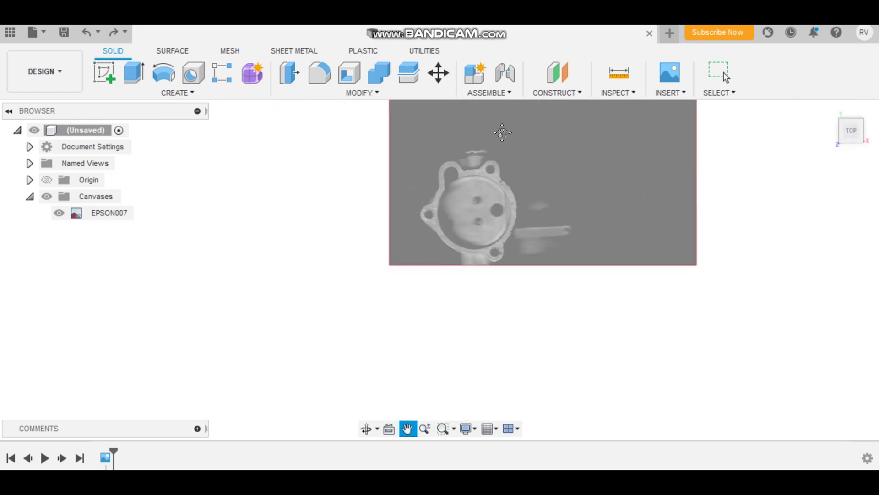
scroll(471, 251, down, 3)
scroll(545, 183, up, 5)
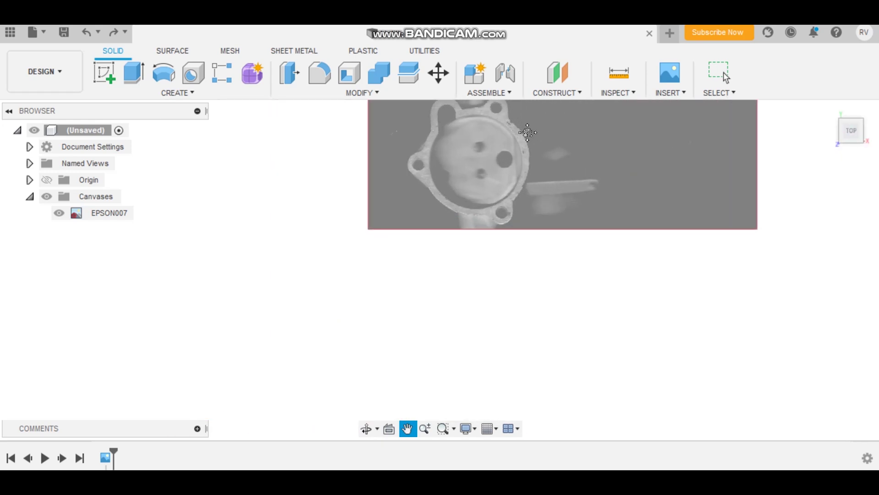
scroll(392, 398, down, 3)
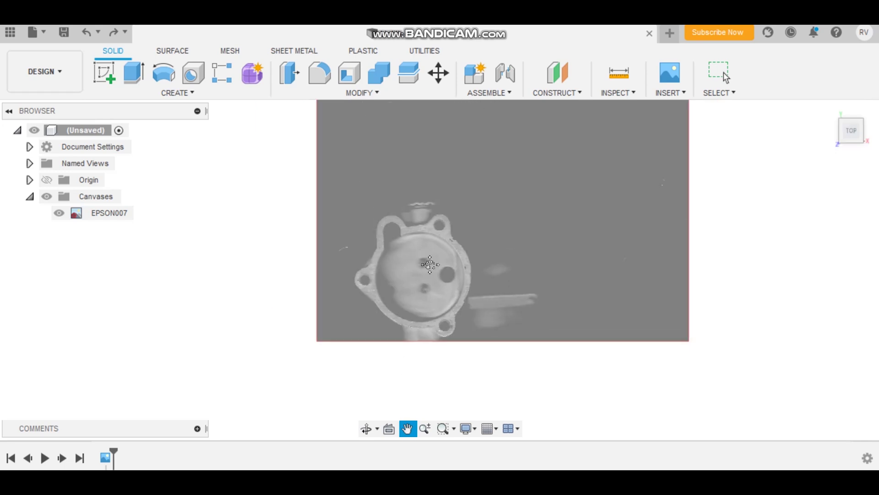
scroll(426, 265, up, 3)
scroll(421, 267, up, 2)
scroll(402, 294, down, 2)
scroll(444, 268, up, 3)
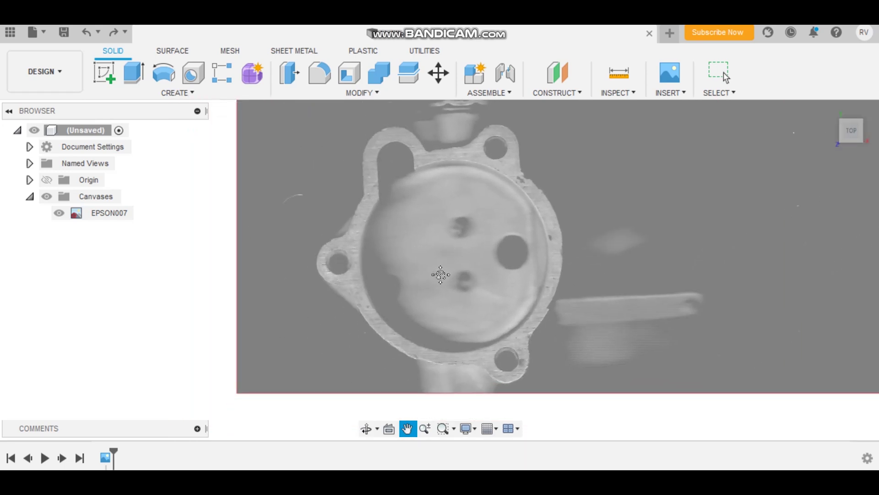
drag(441, 278, 447, 282)
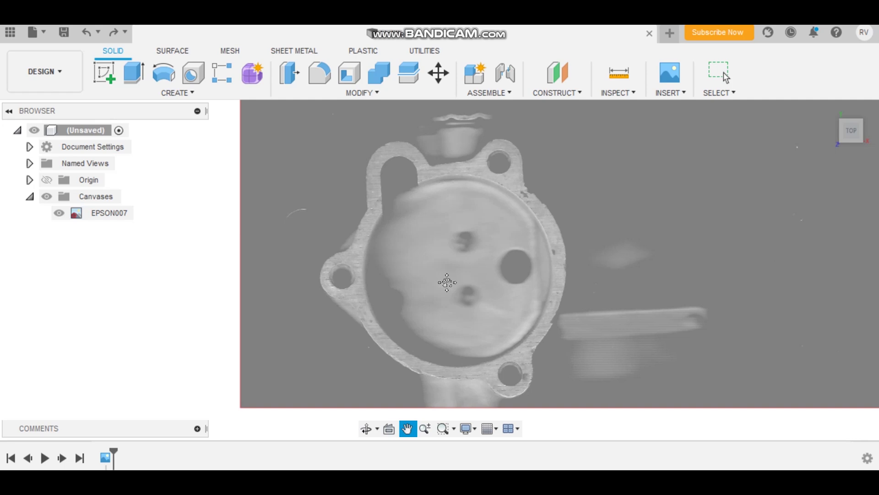
- Return to selection mode and start a new sketch
click(409, 429)
scroll(402, 412, down, 2)
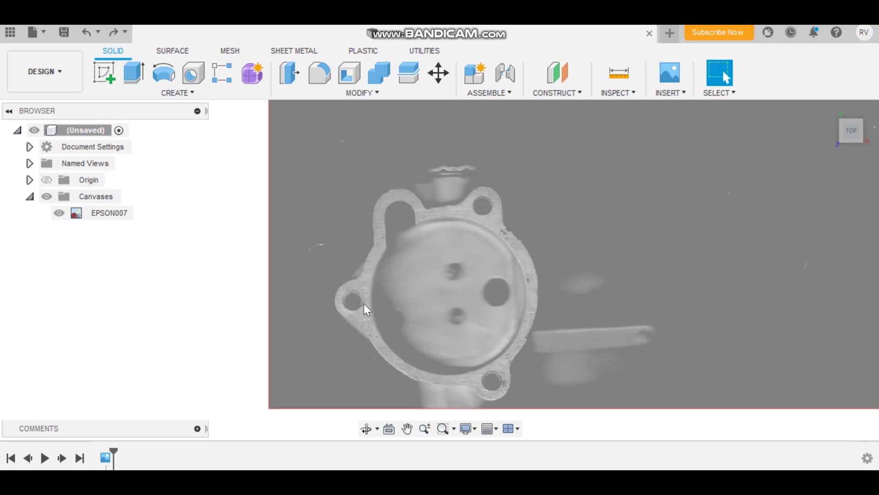
click(107, 73)
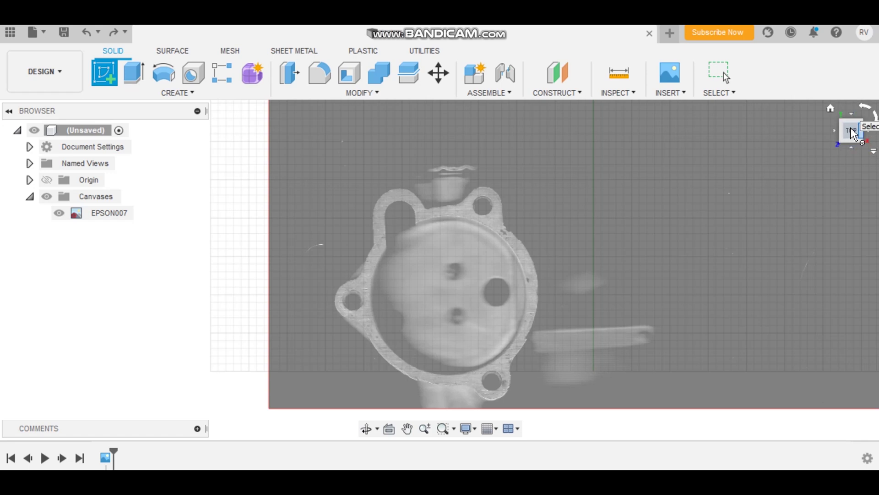
- Place the sketch on the top plane, pan to the gasket photo, and pick Center Diameter Circle
click(471, 252)
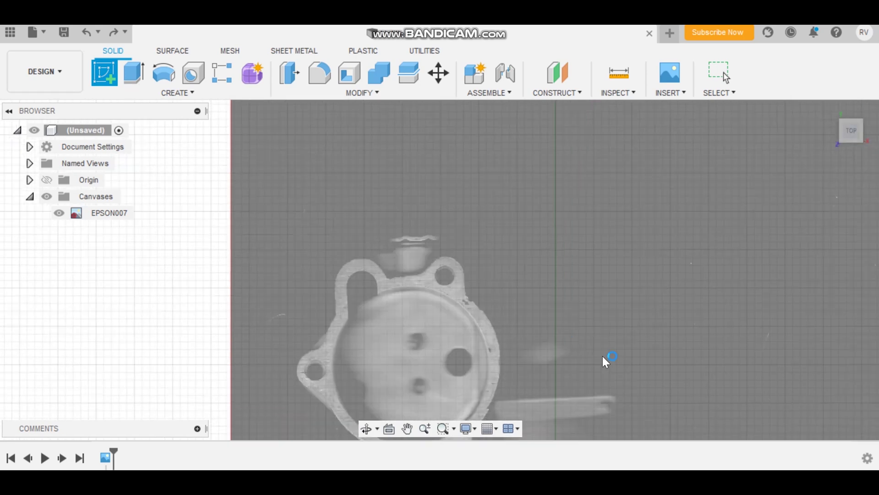
click(406, 429)
mouse_move(277, 229)
mouse_down()
mouse_move(469, 267)
mouse_move(453, 212)
mouse_move(392, 204)
mouse_up()
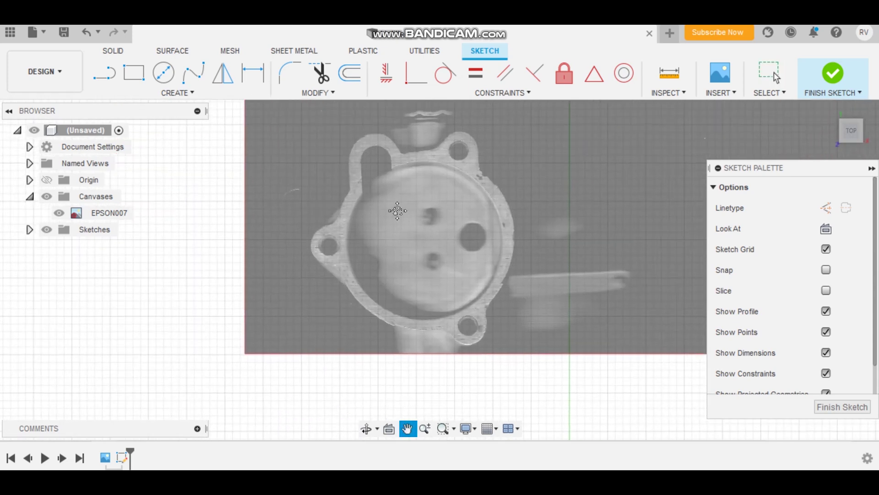
click(166, 78)
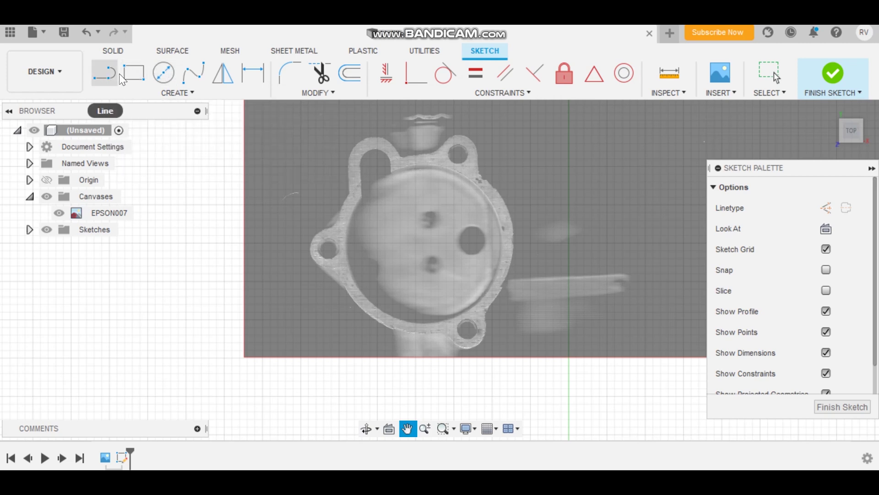
click(166, 79)
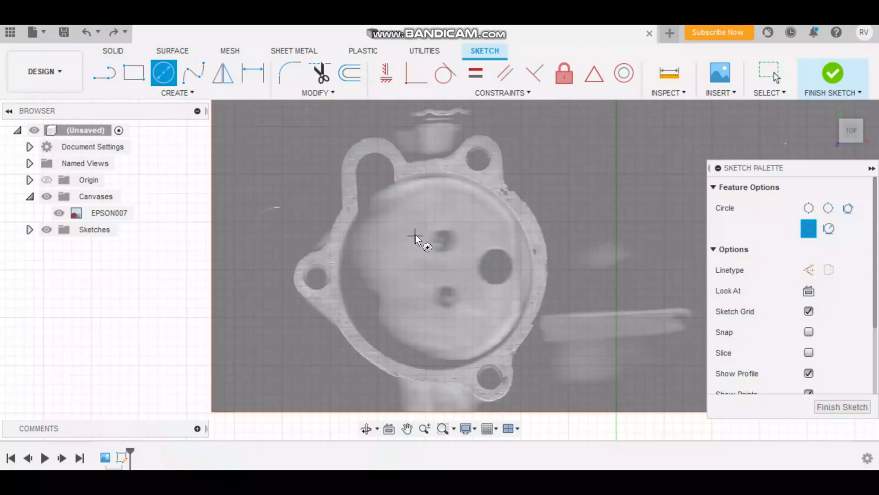
- Draw a 2.065 in circle on the large bore and drag it to centre over the bore
click(415, 235)
text(2.065)
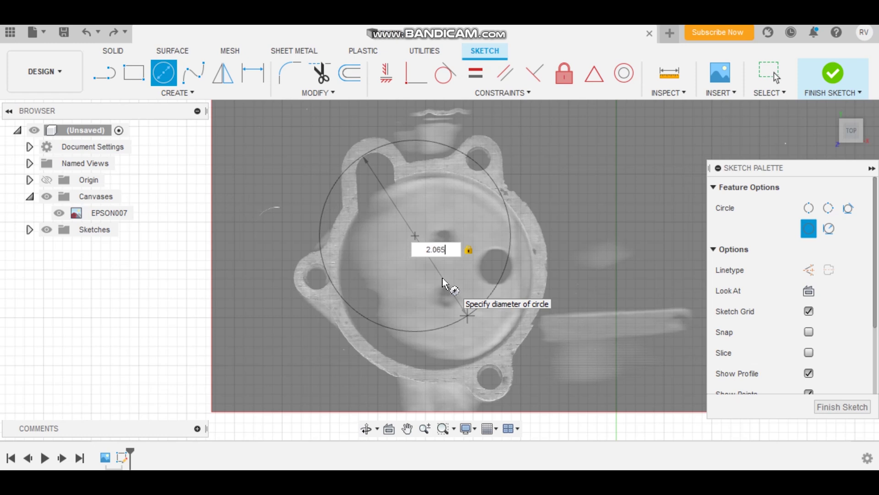
key(Return)
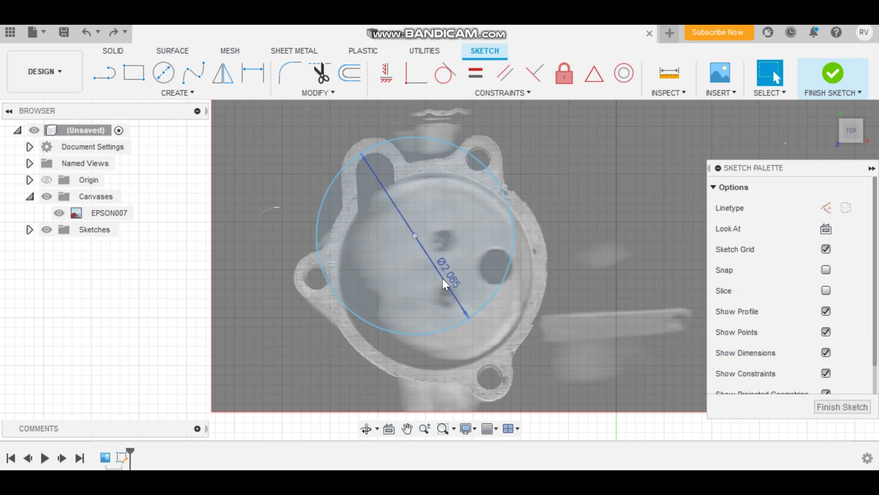
drag(416, 237, 435, 273)
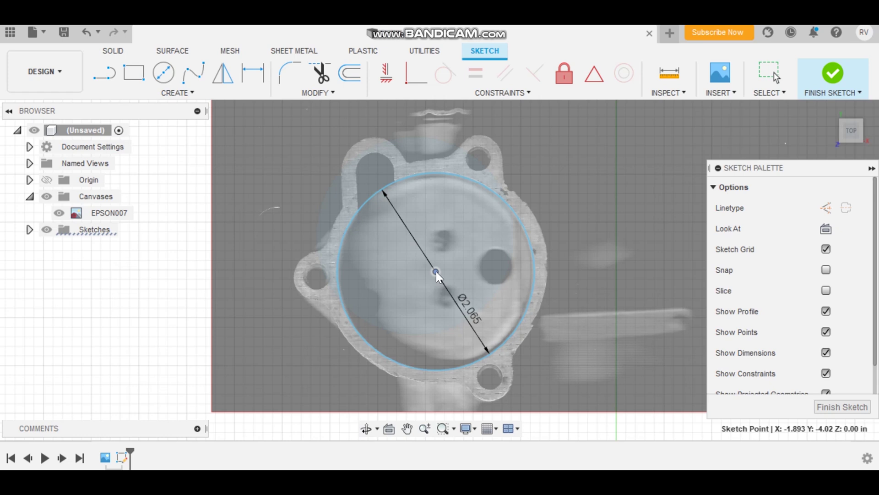
drag(436, 271, 436, 271)
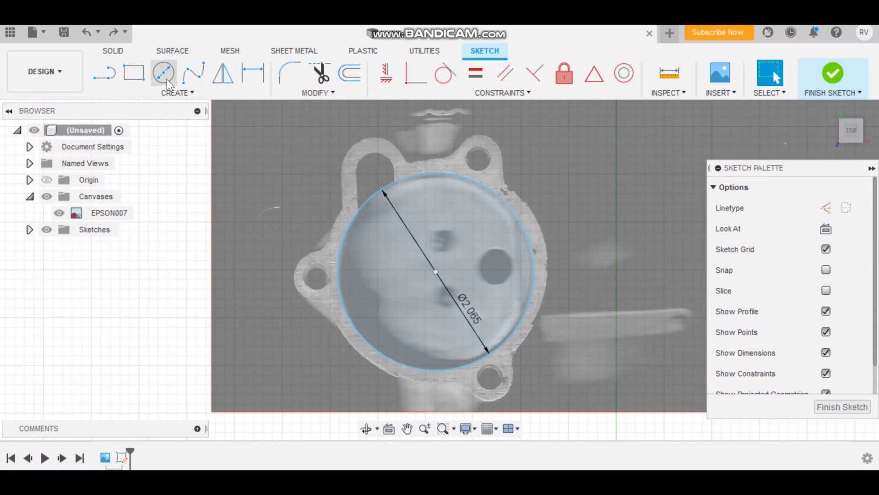
- Activate the Center Diameter Circle tool again
click(164, 73)
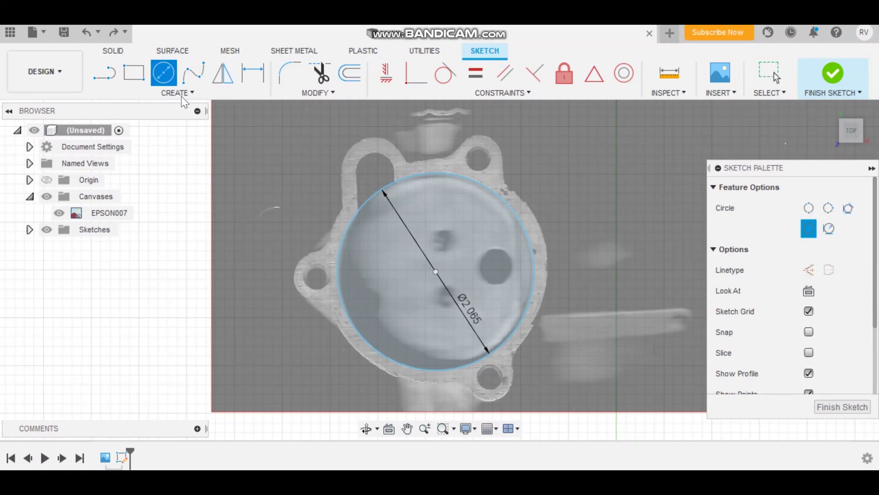
- Draw a 0.27 in circle centred on the left lug's bolt hole
click(311, 273)
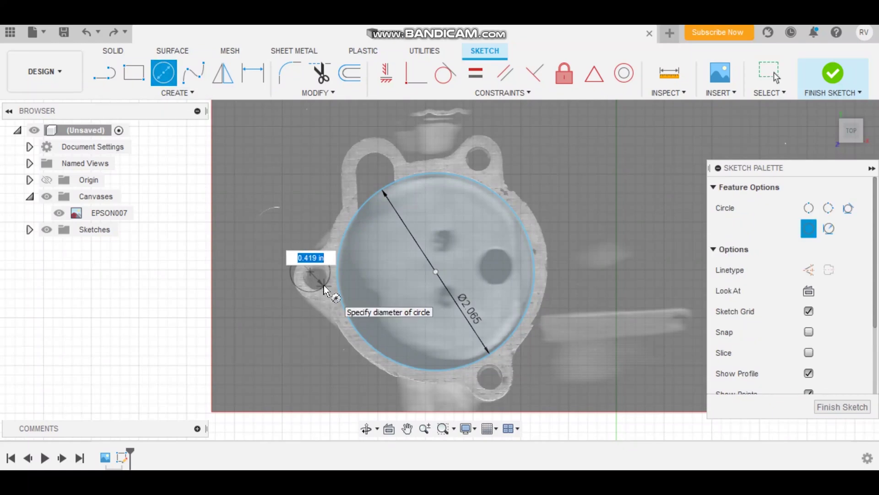
text(.27)
key(Return)
key(Escape)
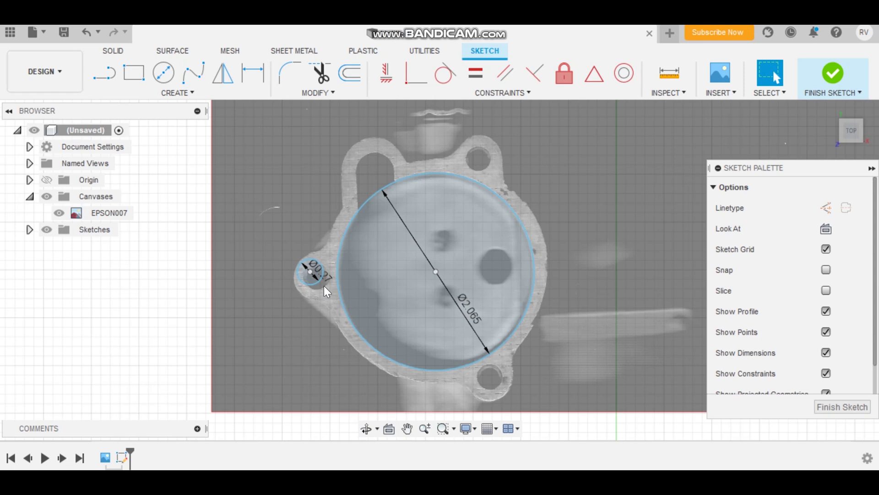
drag(308, 273, 317, 276)
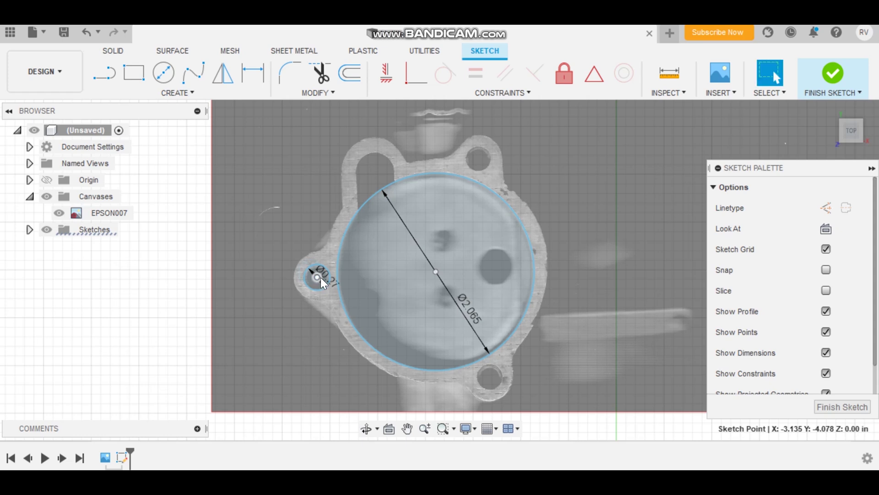
- Copy the 0.27 in circle onto the top-right and bottom lug holes with Move/Copy
click(328, 272)
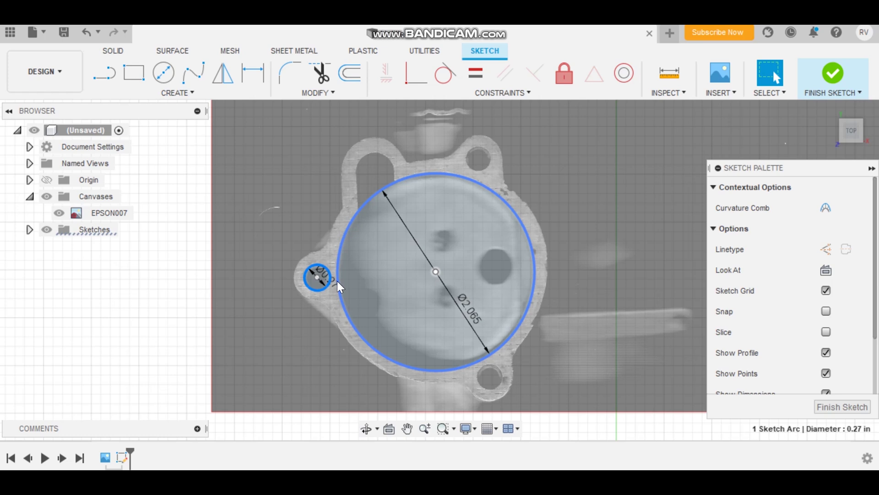
key(m)
drag(335, 265, 497, 148)
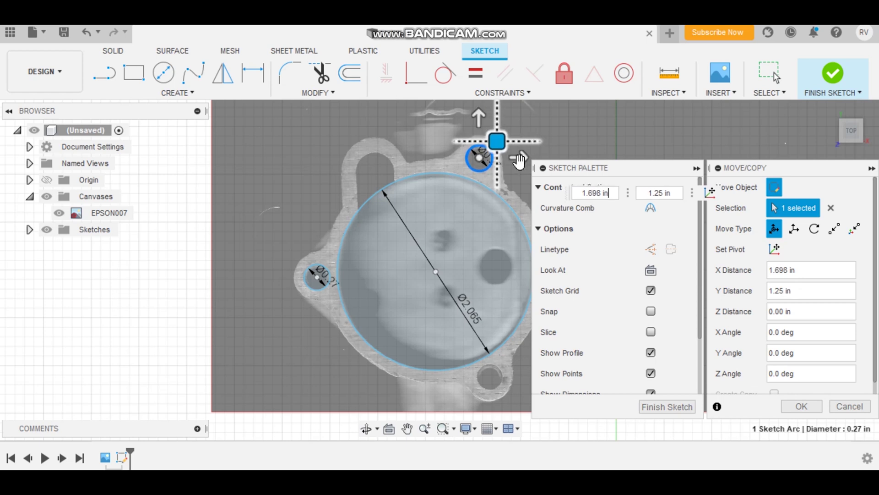
key(Return)
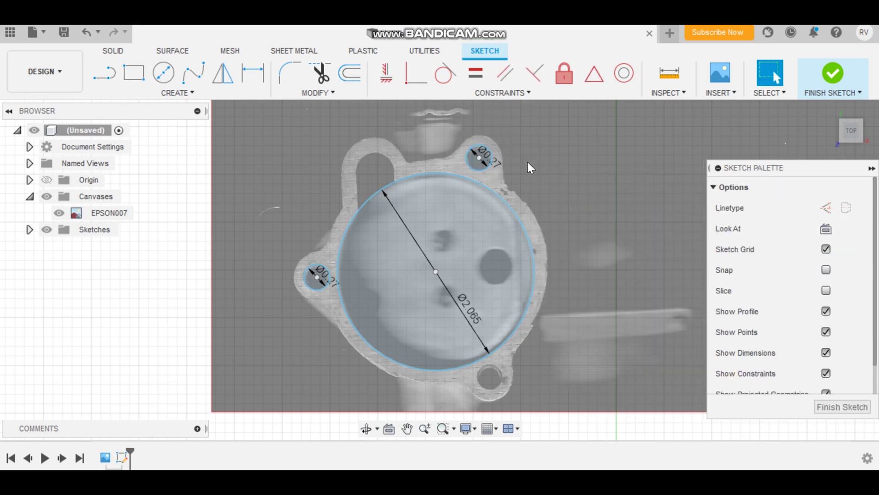
click(490, 156)
key(m)
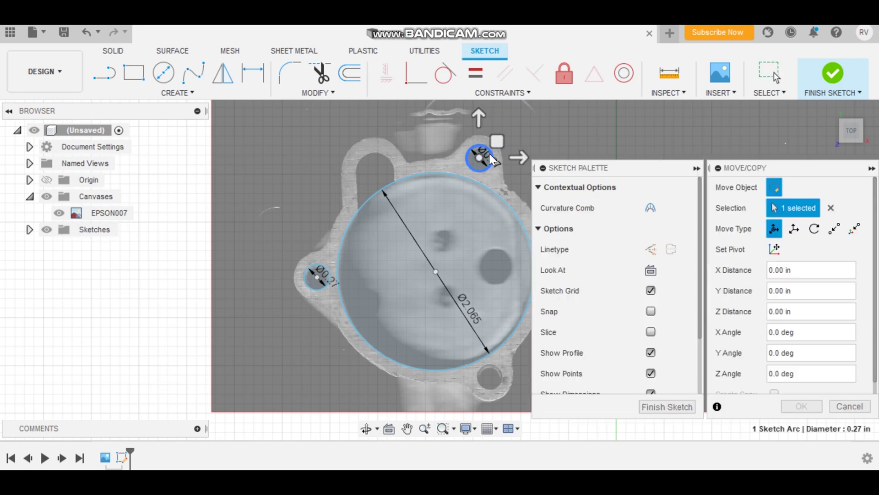
drag(497, 141, 503, 360)
key(Return)
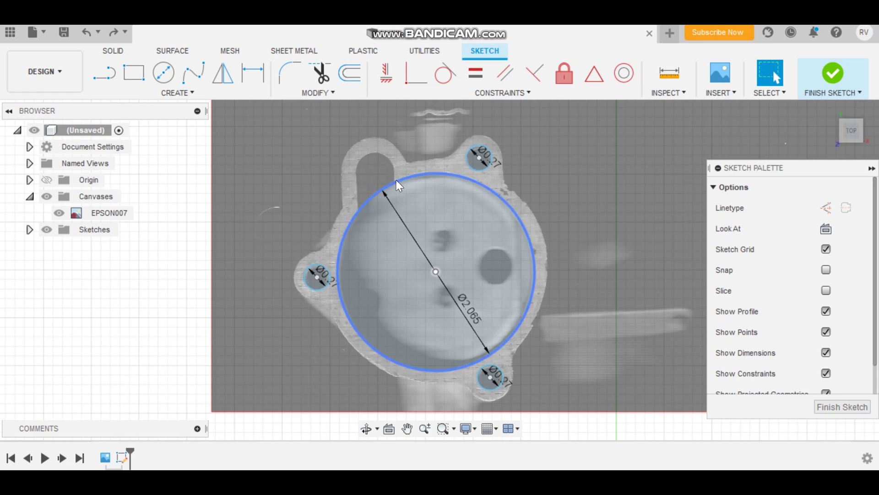
- Trace the rounded slot outline with a fit-point spline running from circle edge to circle edge
scroll(526, 193, up, 5)
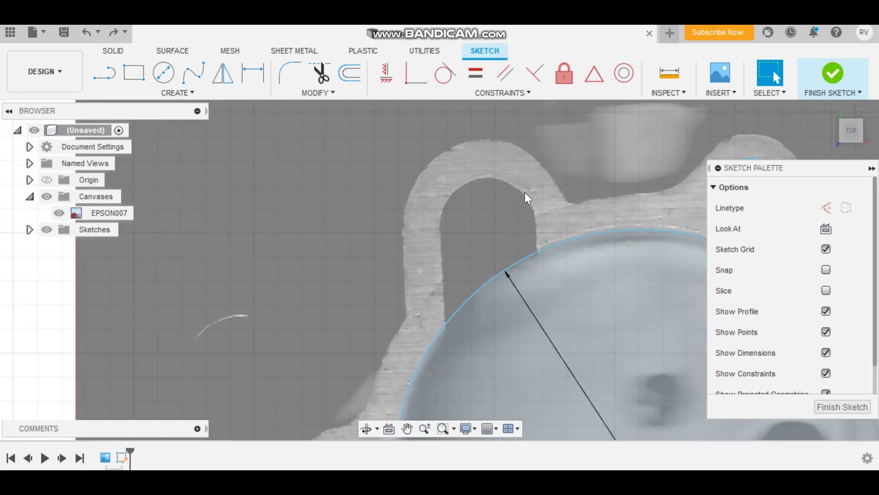
click(194, 71)
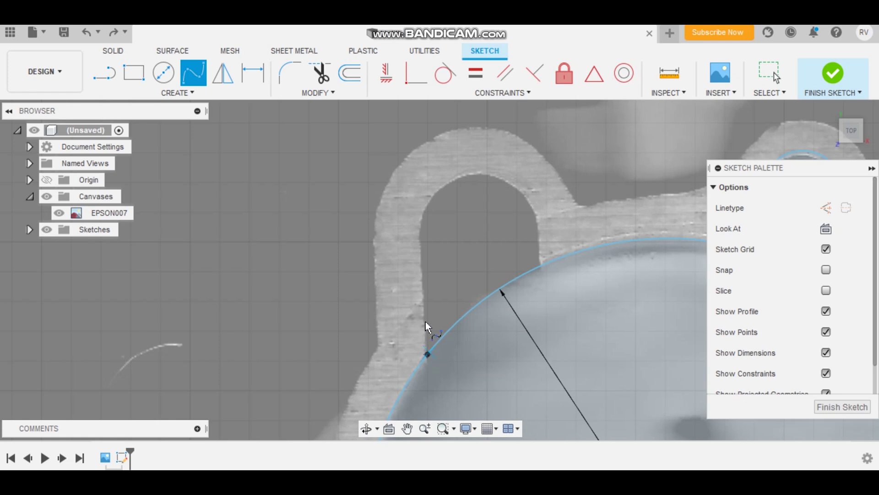
scroll(421, 281, up, 2)
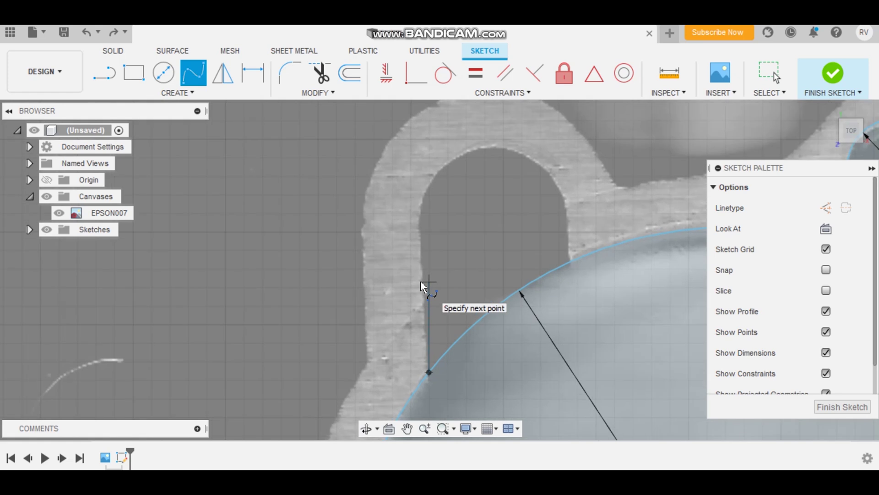
click(423, 284)
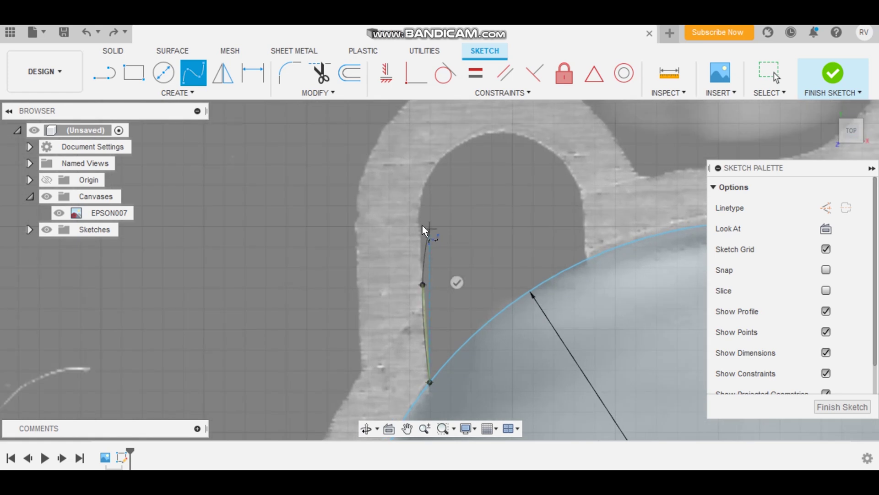
click(420, 218)
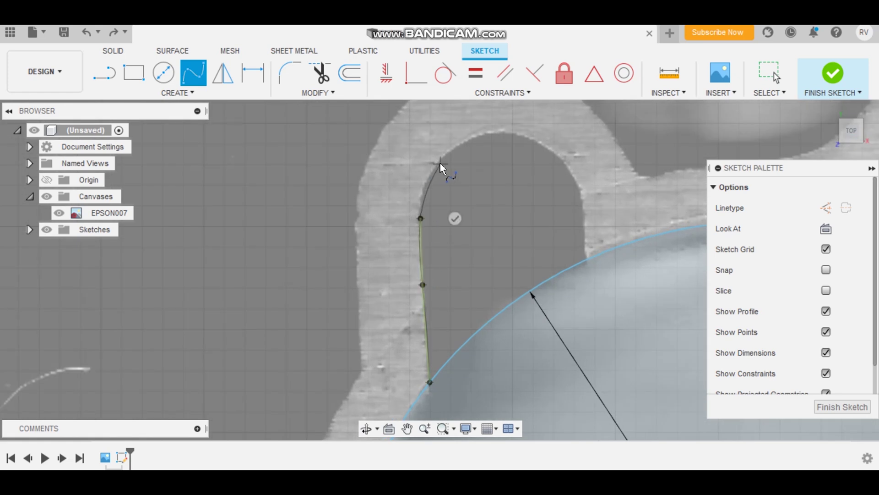
click(438, 163)
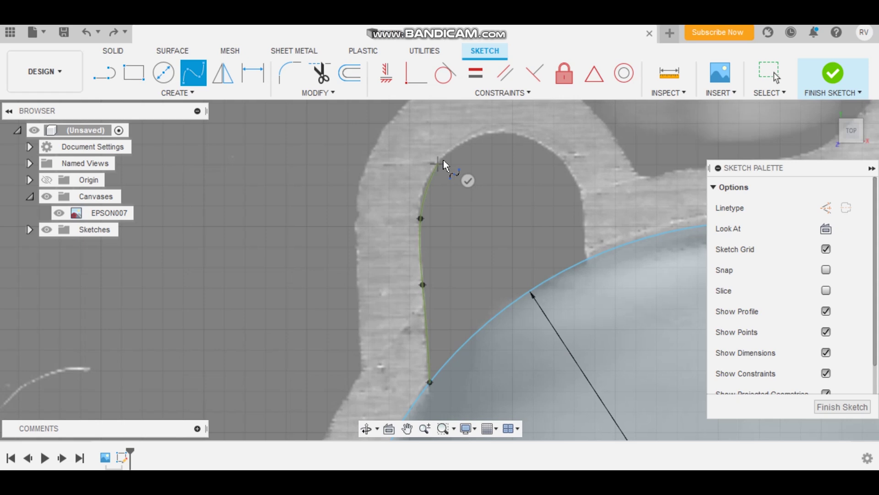
click(496, 131)
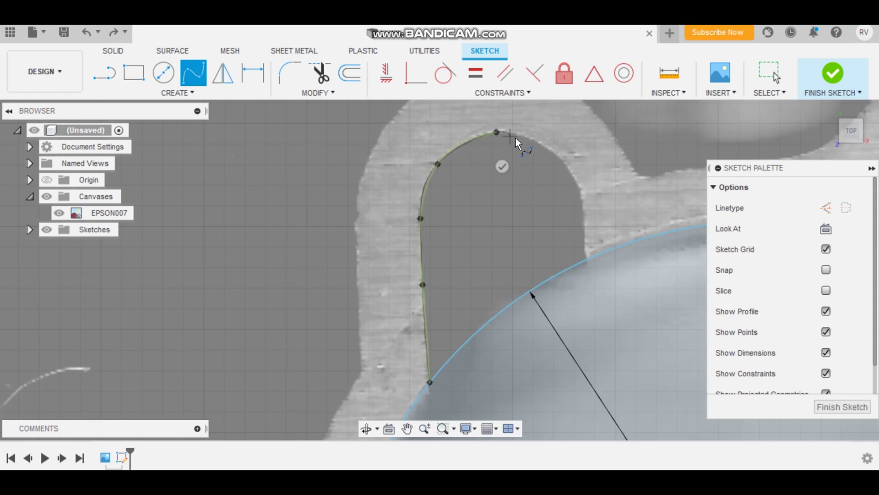
click(561, 159)
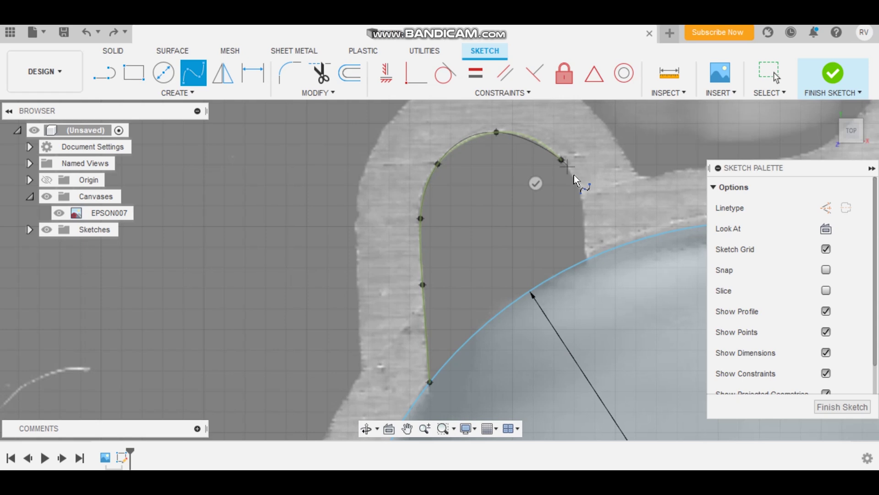
click(579, 191)
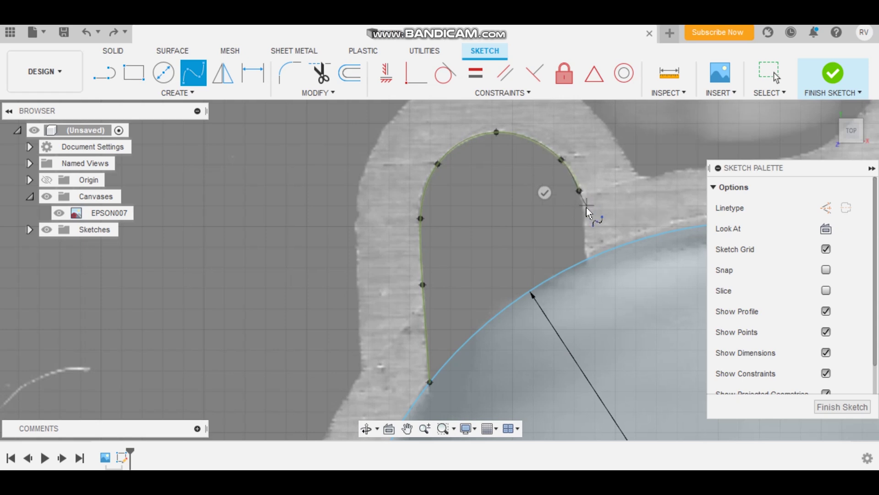
click(584, 212)
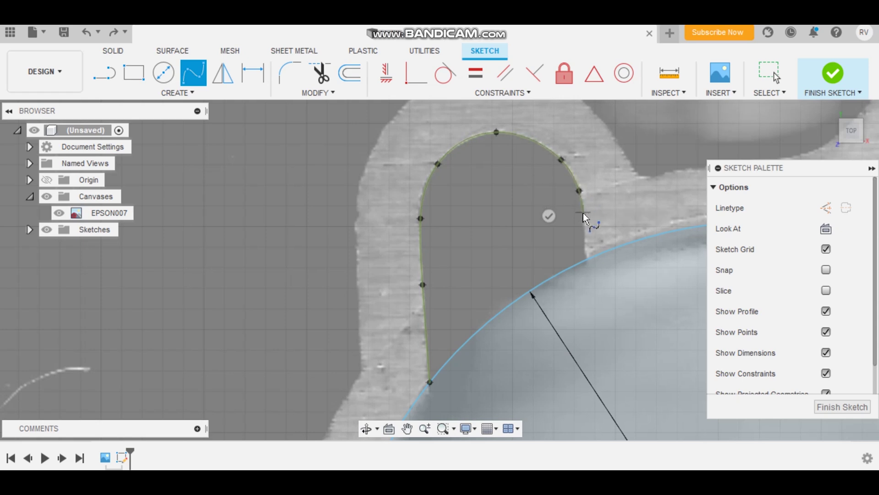
click(585, 256)
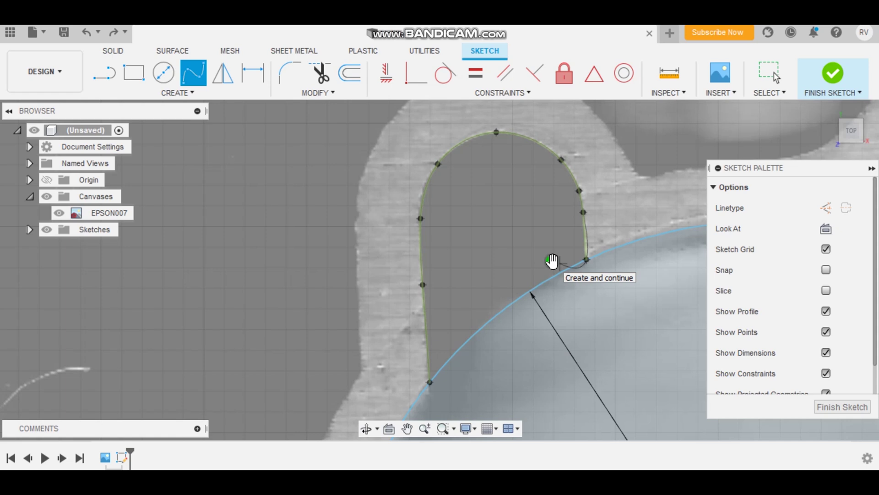
click(551, 261)
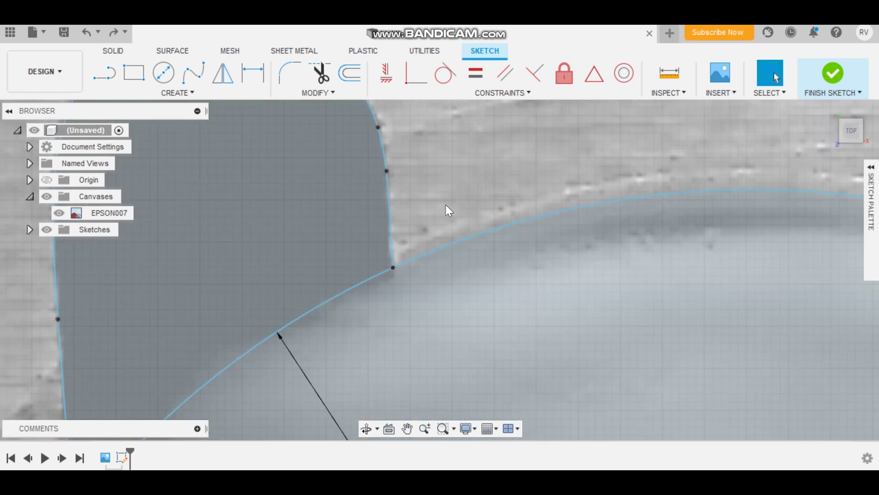
- Round the corner between the lug edge and the big circle with a three-point arc
scroll(393, 257, up, 3)
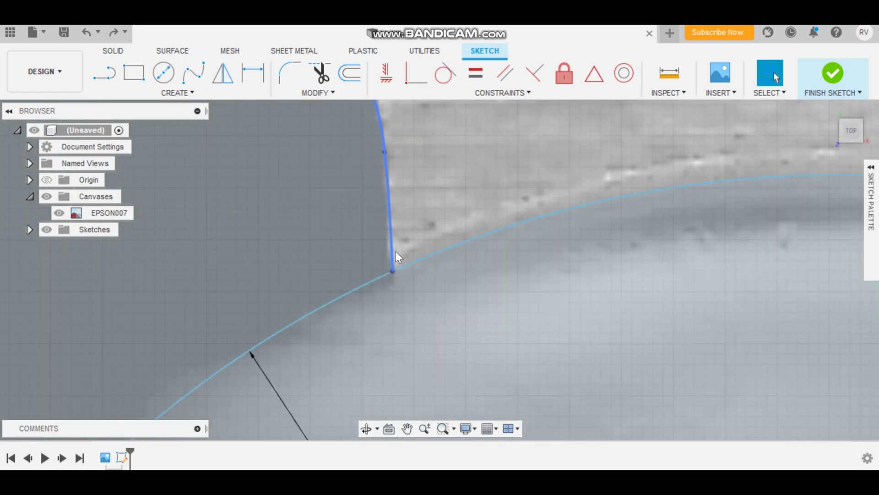
scroll(383, 265, down, 2)
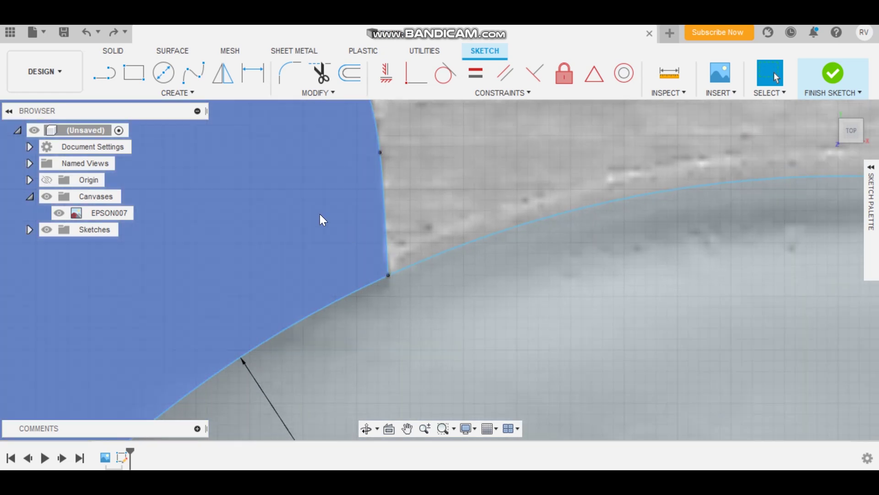
click(191, 93)
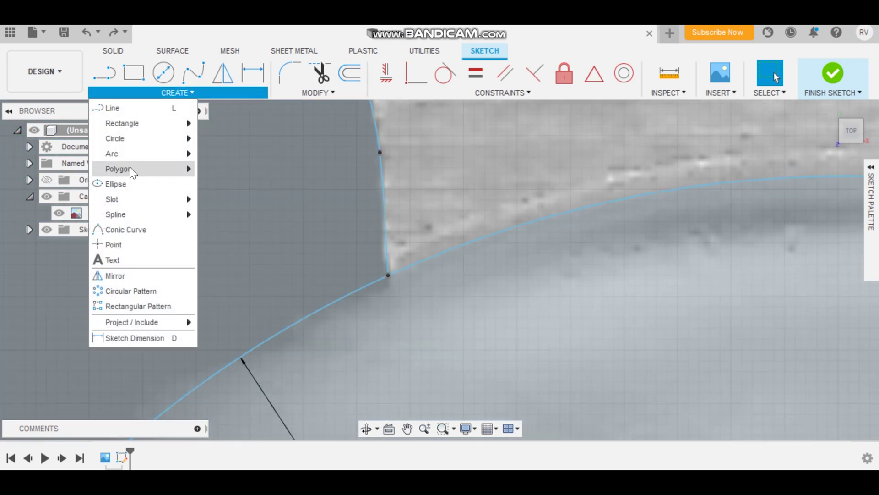
mouse_move(137, 155)
click(237, 153)
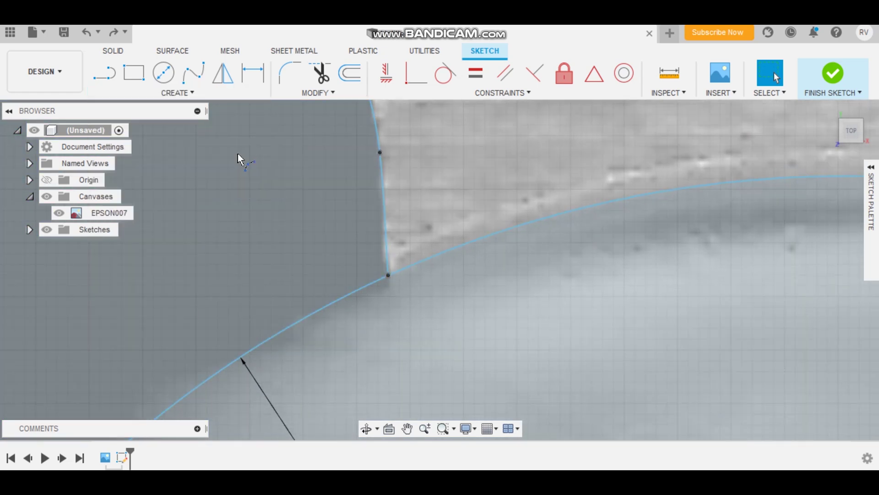
scroll(388, 238, up, 2)
click(386, 245)
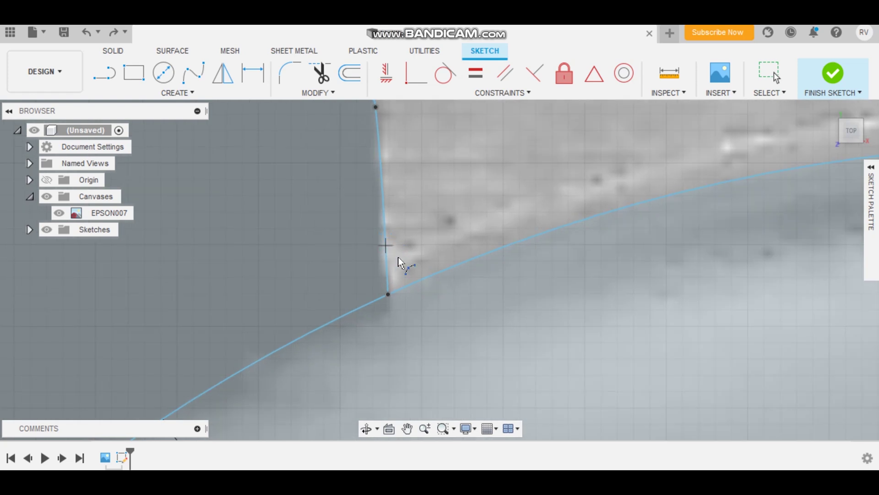
click(426, 276)
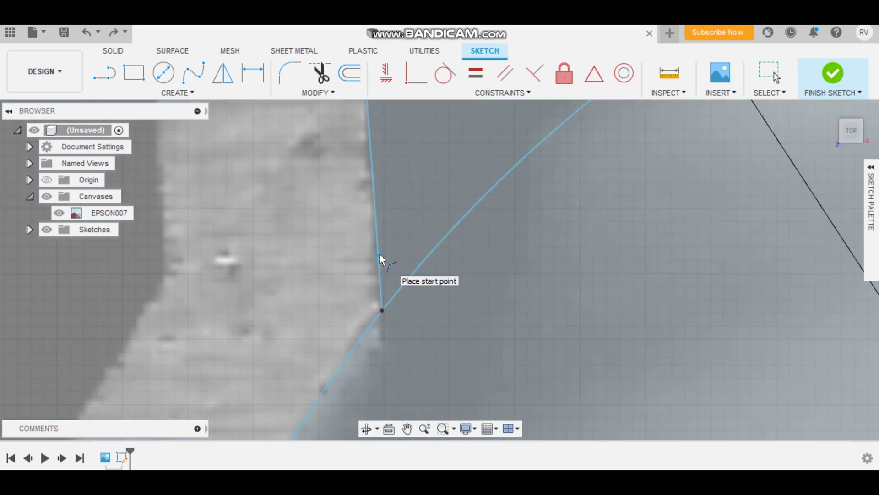
click(378, 255)
click(358, 339)
click(375, 306)
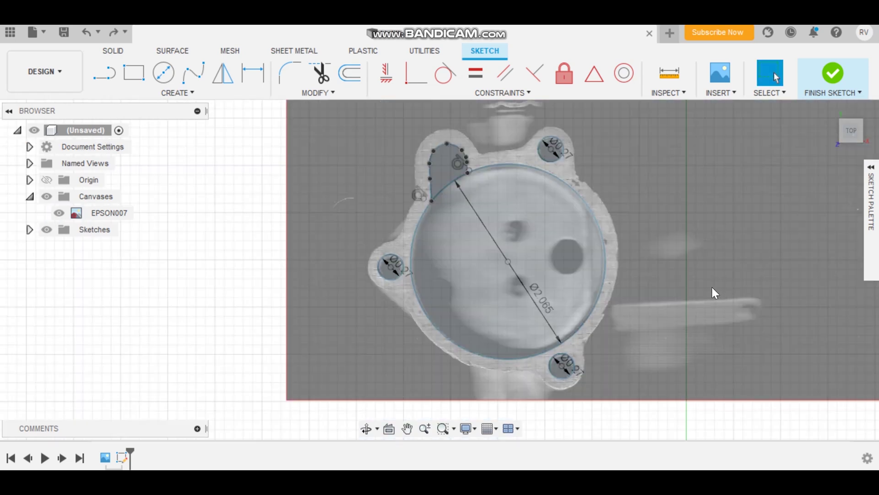
- Offset the large bore circle outward by 0.187 in
click(455, 183)
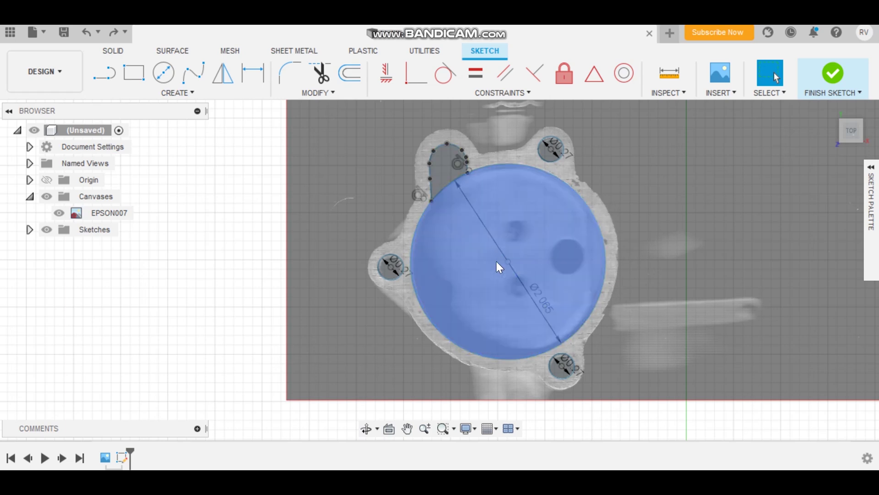
click(348, 73)
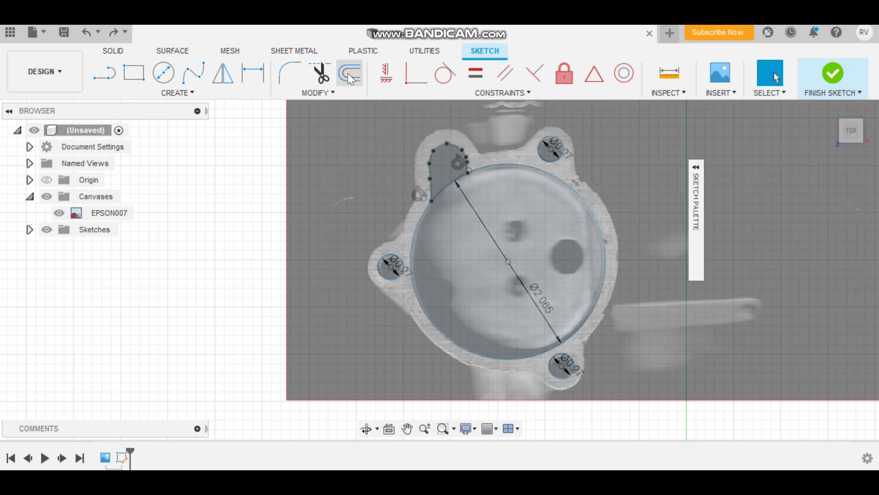
click(575, 191)
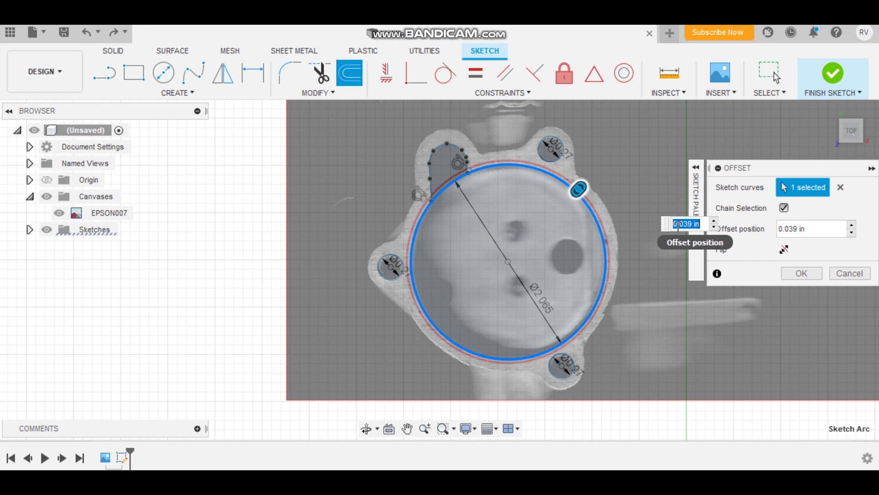
key(BackSpace)
text(.1)
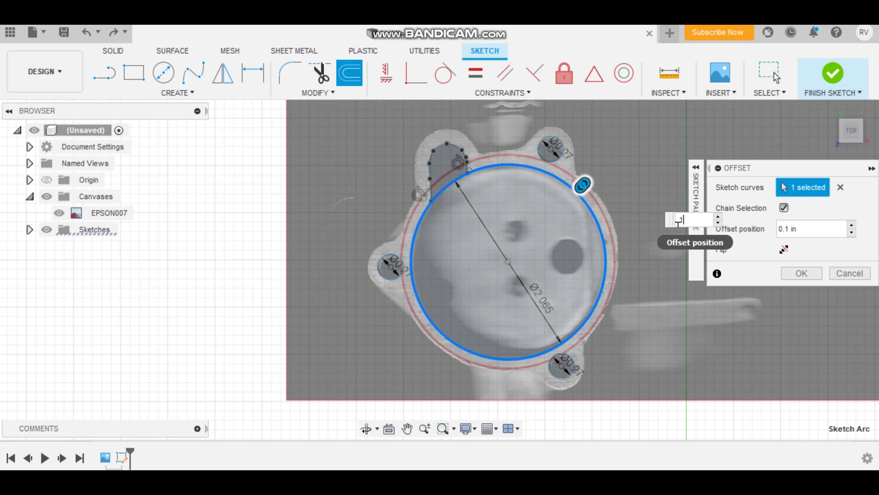
text(875)
key(Return)
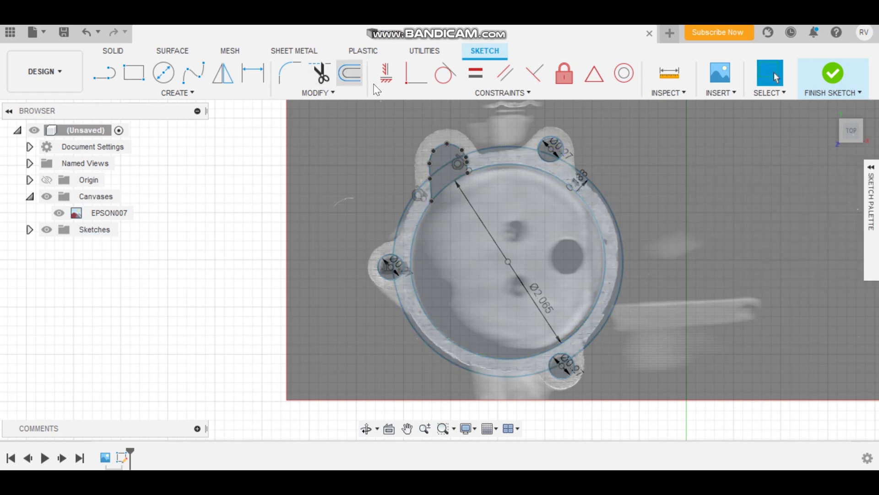
- Offset the top-right, left and bottom bolt-hole circles by 0.125 in each
click(351, 75)
click(563, 142)
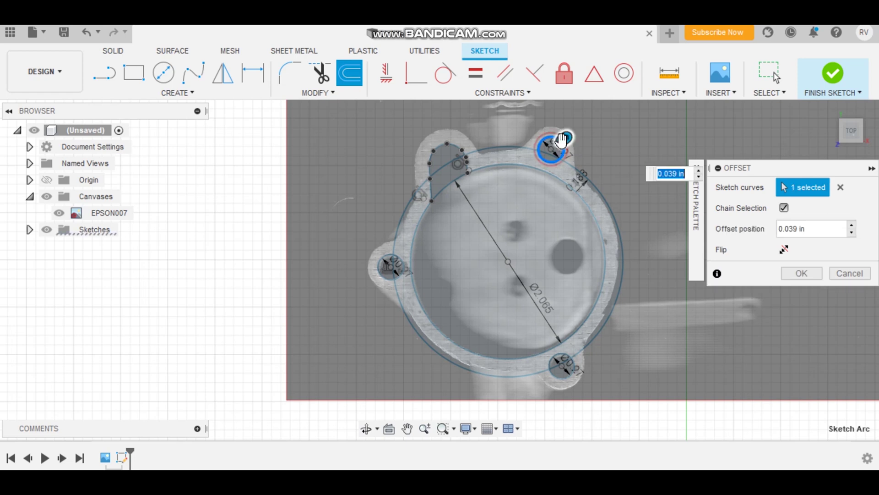
text(.125)
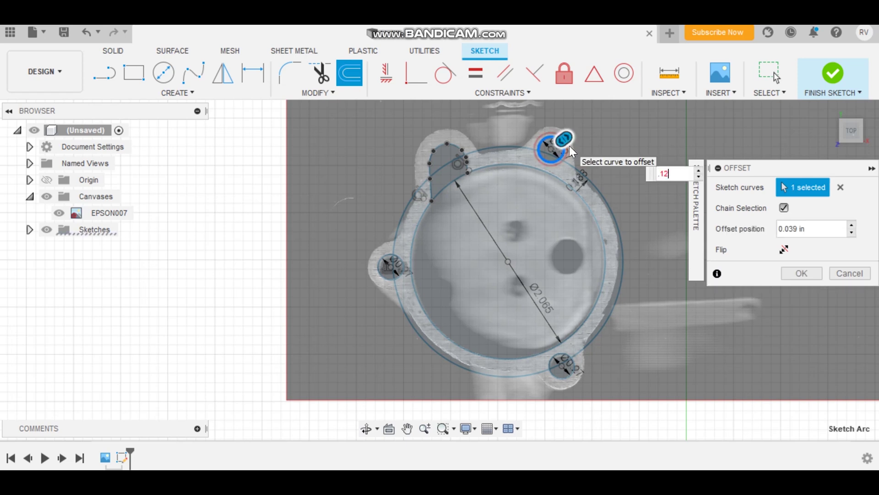
key(Return)
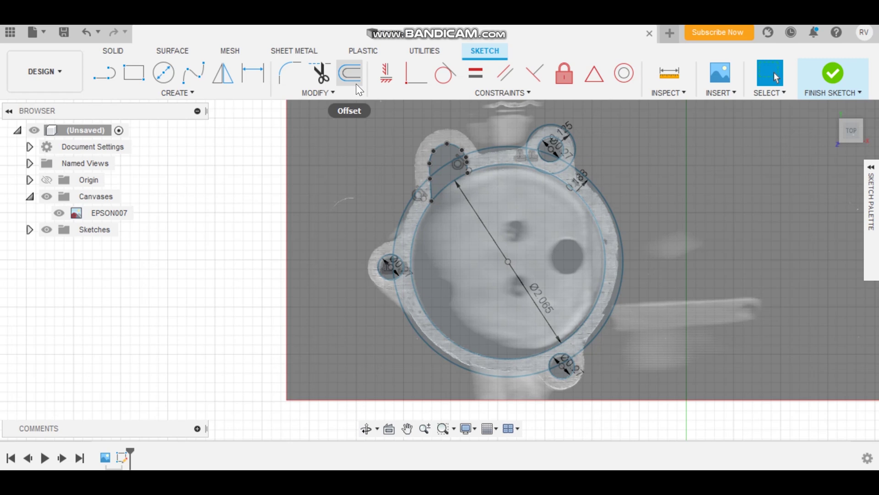
click(350, 74)
click(387, 253)
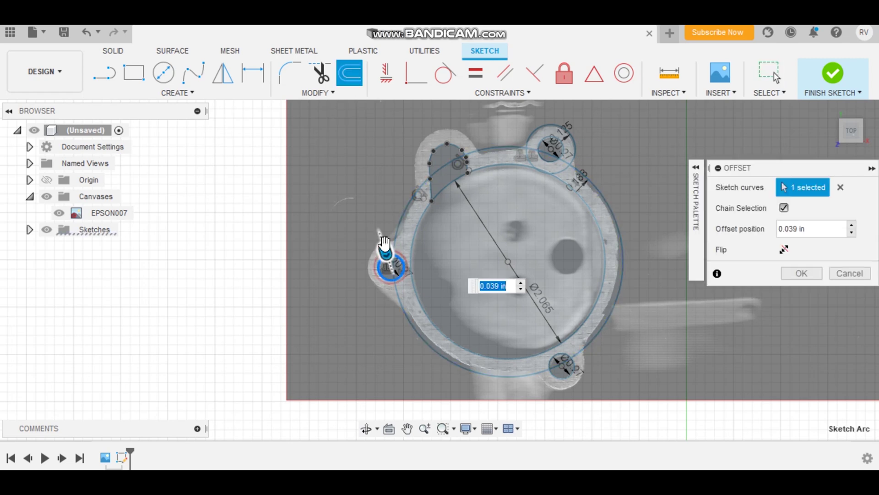
key(BackSpace)
text(.125)
key(Return)
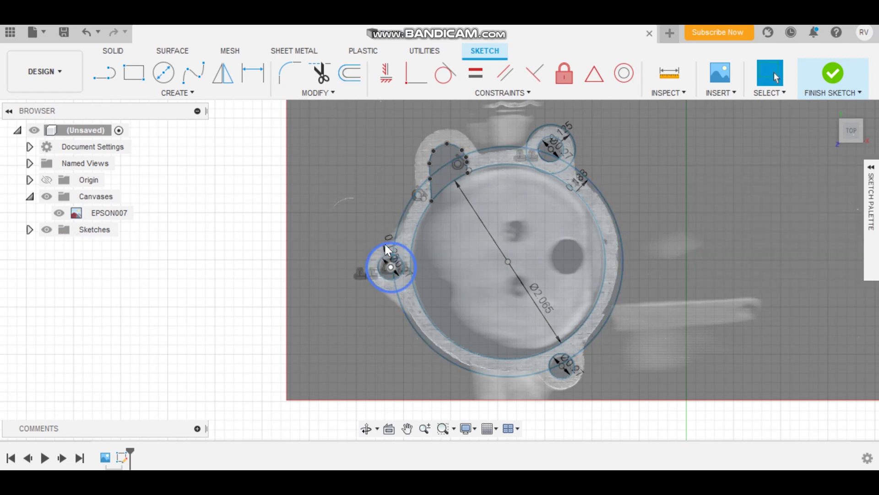
click(350, 69)
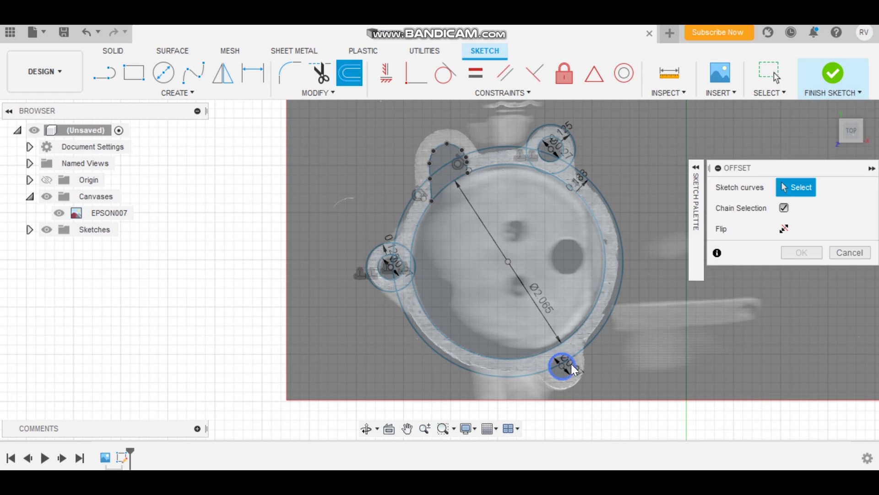
click(573, 365)
key(BackSpace)
text(.12)
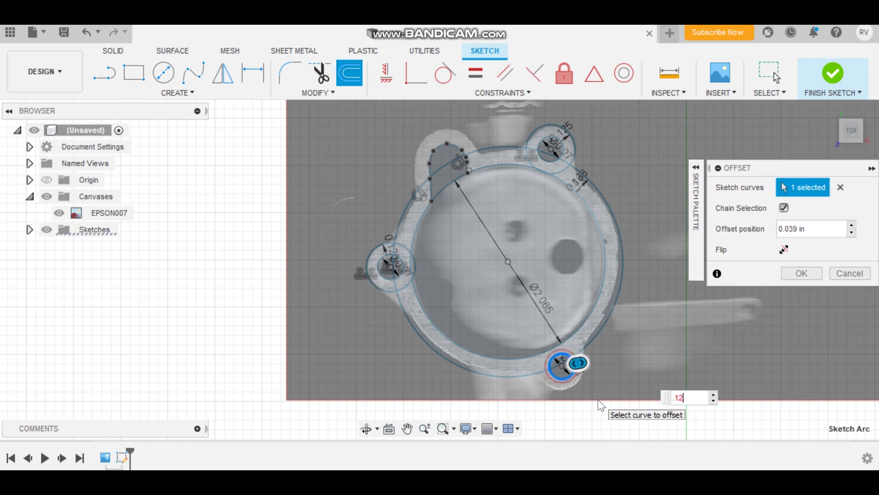
text(5)
key(Return)
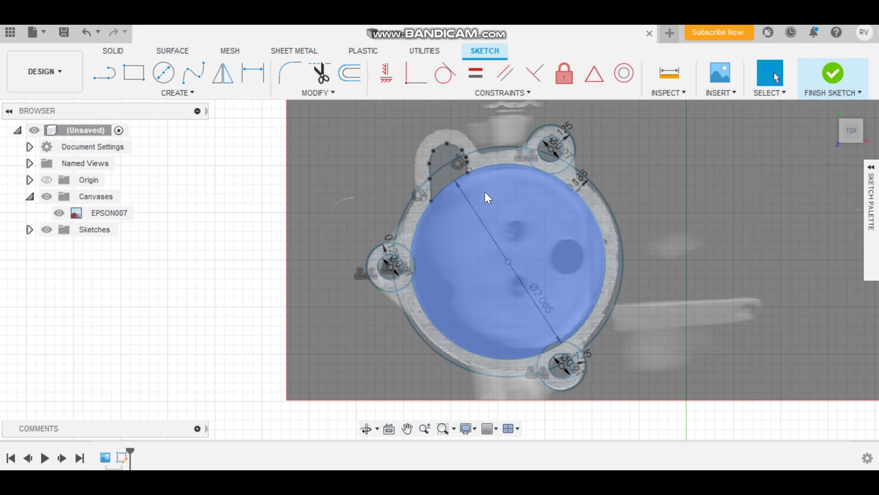
- Offset the arched lug spline by -0.1875 in
click(350, 72)
click(453, 144)
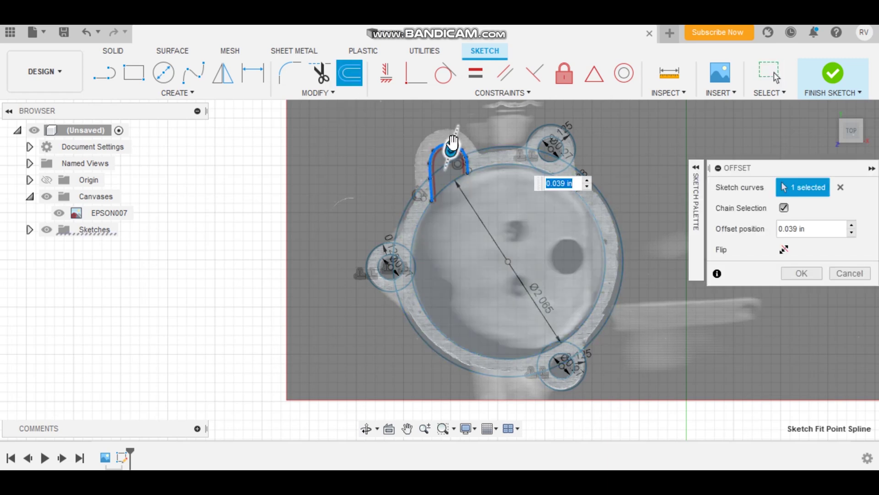
text(-)
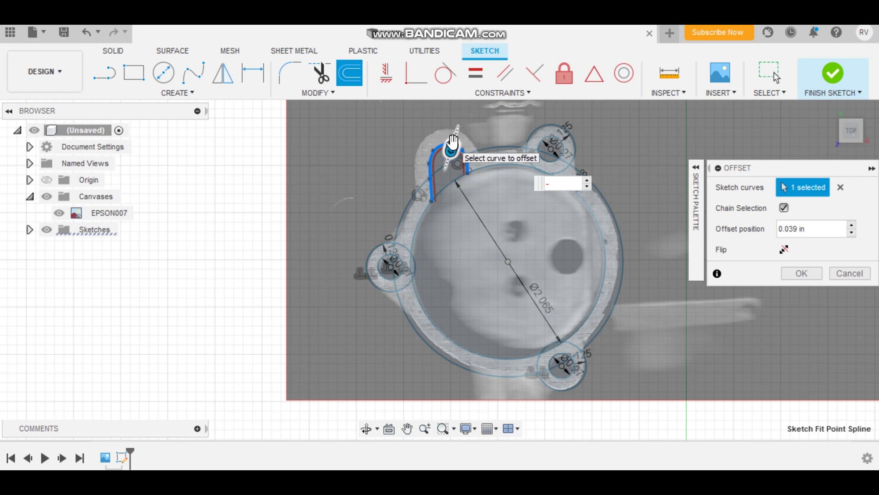
text(.1)
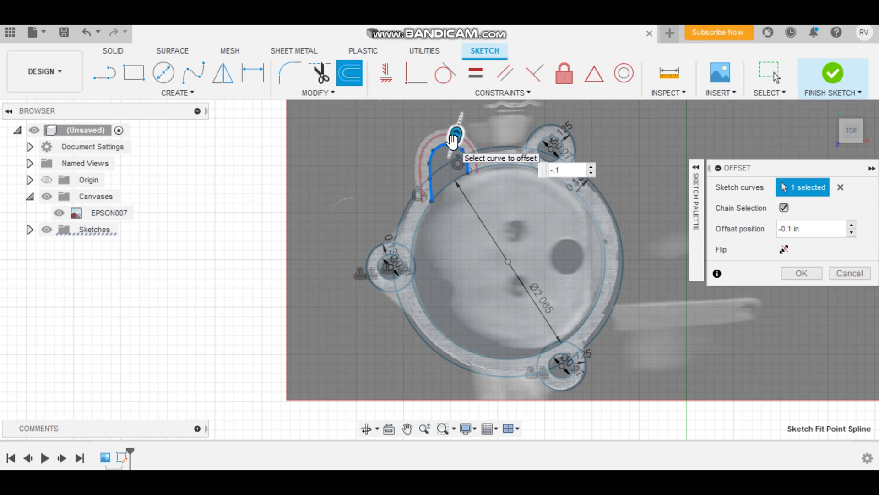
text(875)
key(Return)
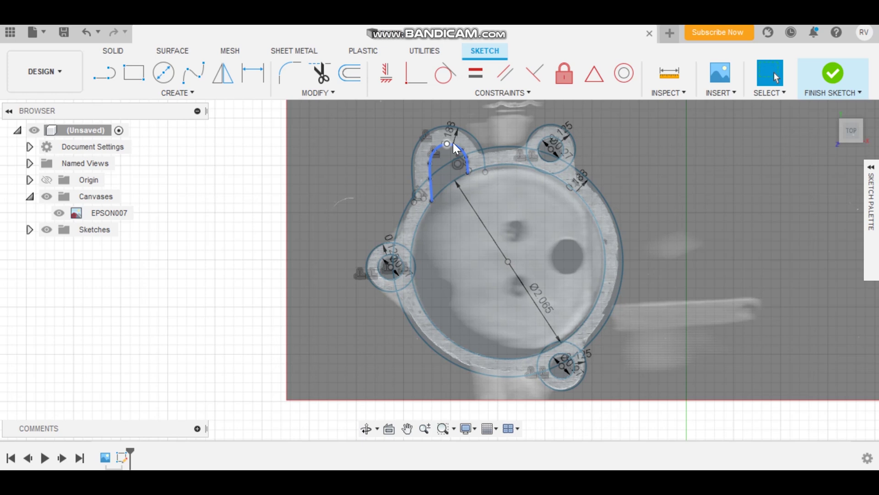
- Draw a 3-point arc joining the lug outline to the outer ring
scroll(362, 214, up, 5)
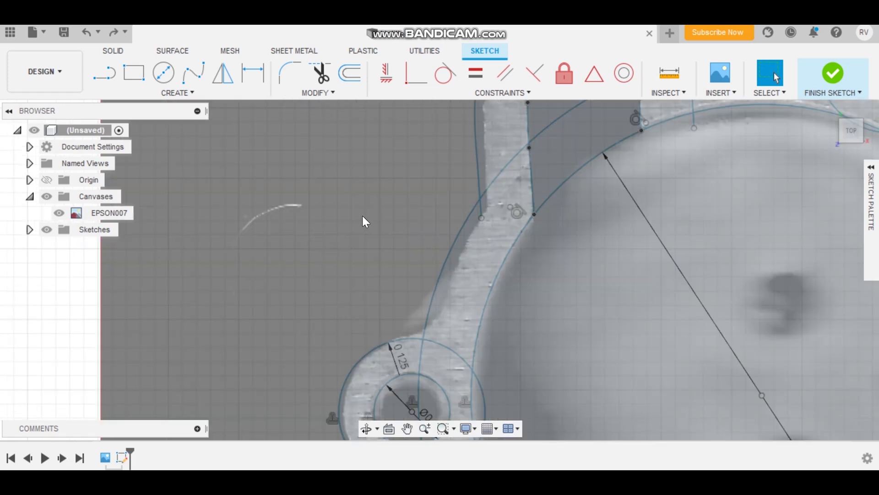
click(211, 93)
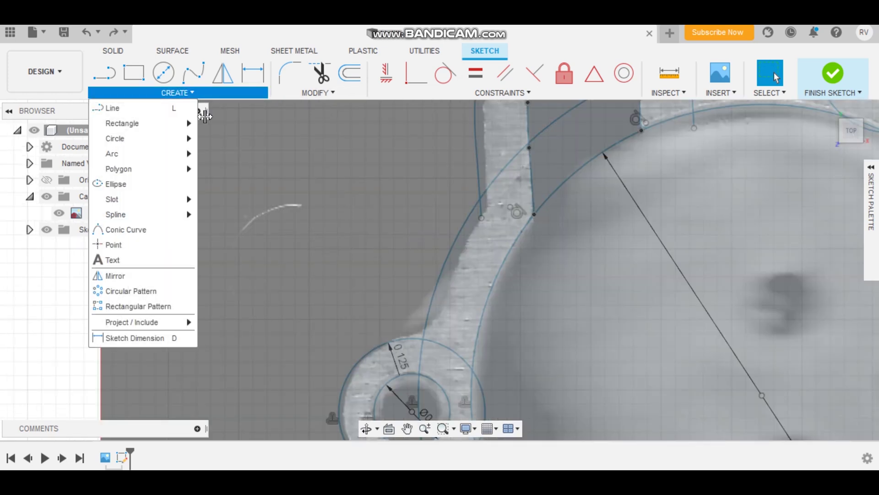
click(225, 153)
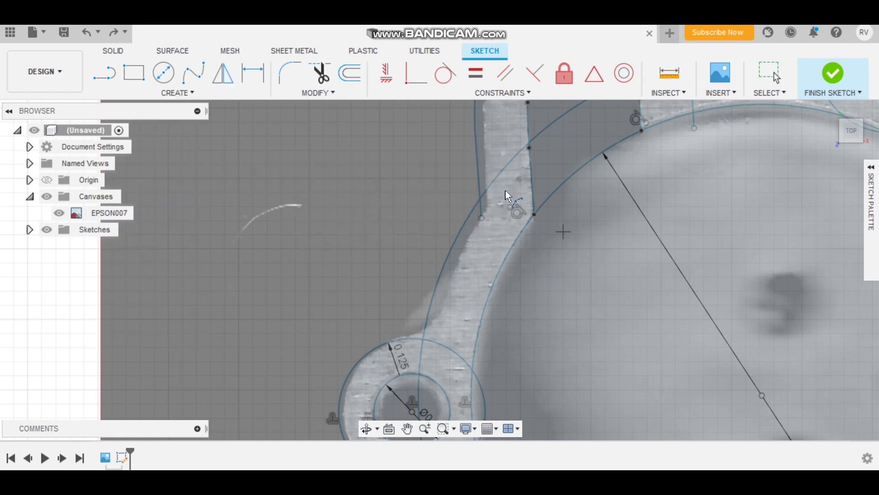
click(478, 167)
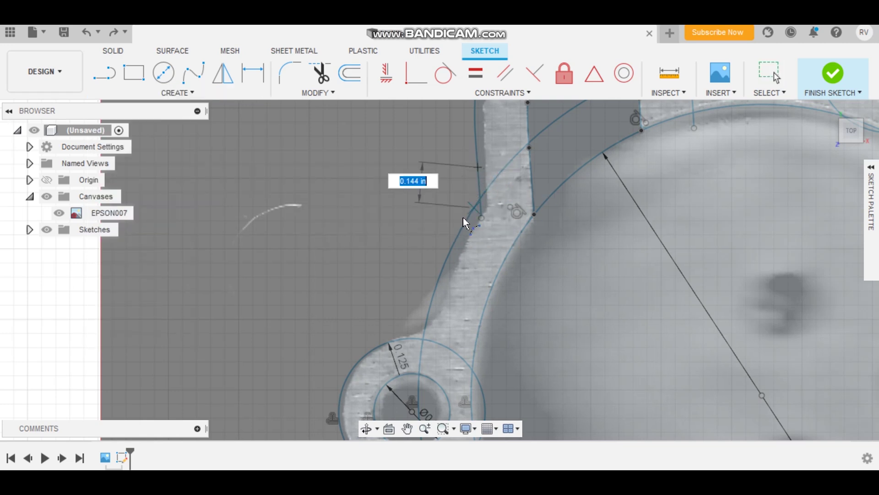
click(460, 219)
click(471, 197)
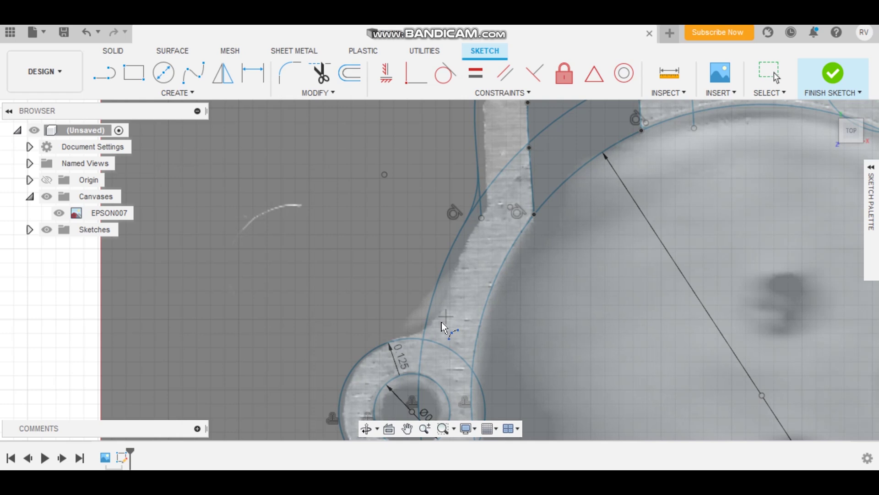
- Start another arc at the lower lug, then pan out to show the whole ring and top lugs
click(427, 317)
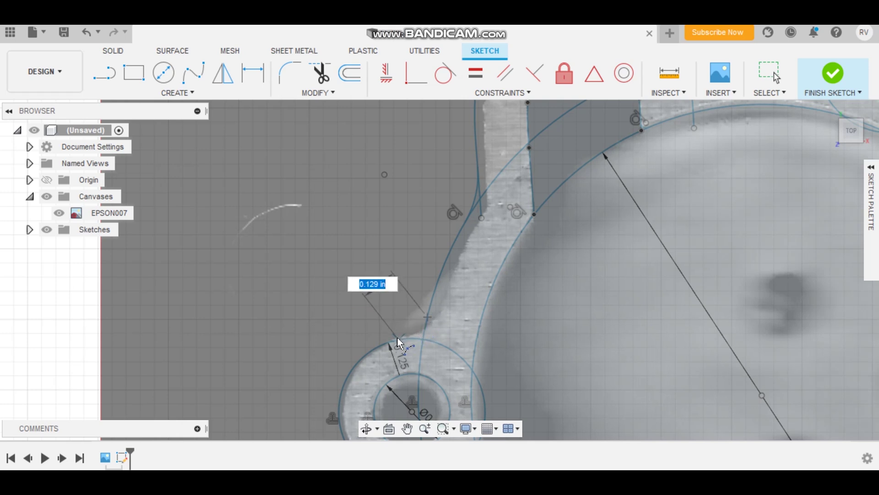
scroll(400, 341, down, 3)
mouse_move(446, 314)
middle_down()
mouse_move(401, 220)
mouse_move(437, 220)
mouse_move(436, 259)
middle_up()
mouse_move(483, 209)
middle_down()
mouse_move(498, 255)
mouse_move(426, 224)
mouse_move(442, 211)
middle_up()
click(313, 73)
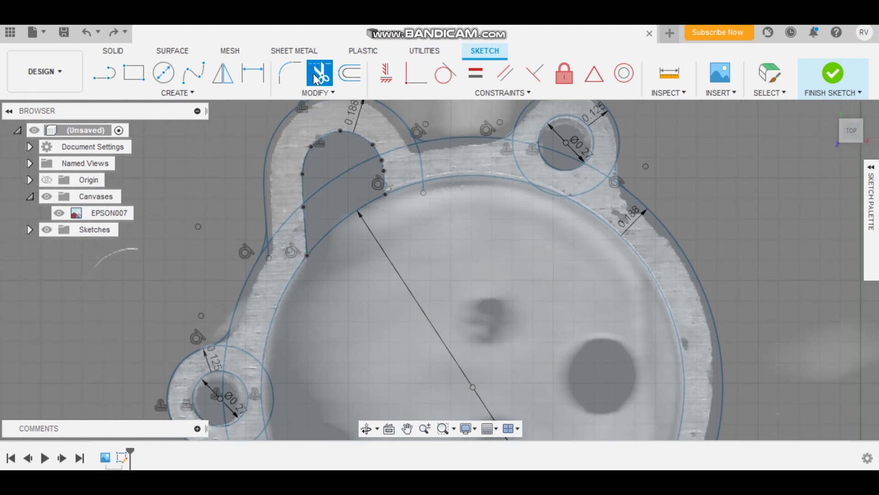
- Trim the overlapping circle, diagonal line and arc sections around the top-left lug
scroll(286, 229, up, 3)
click(285, 223)
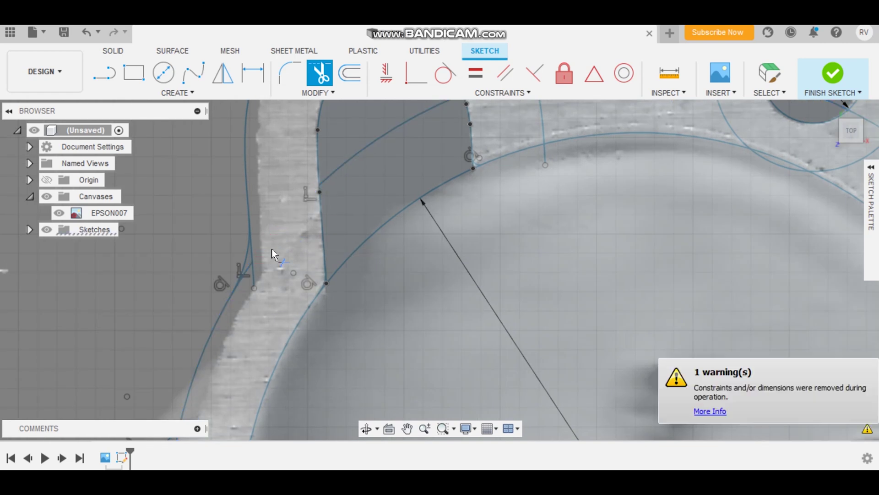
click(253, 269)
click(359, 151)
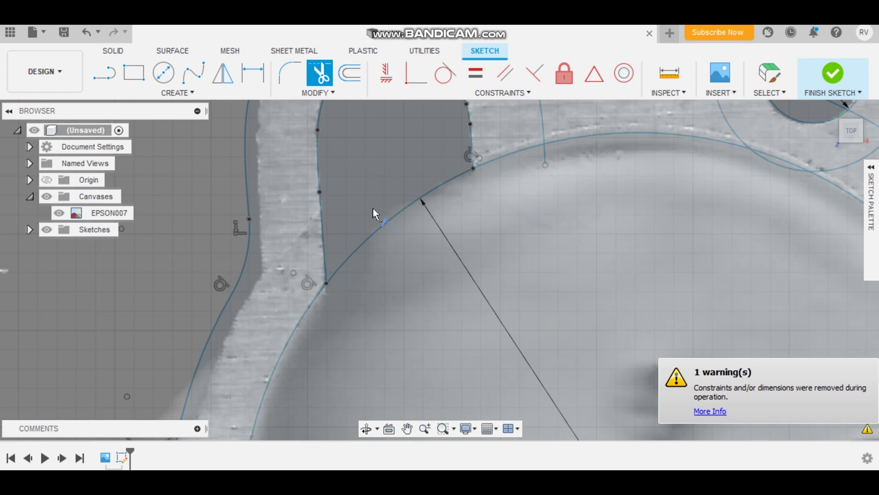
click(378, 227)
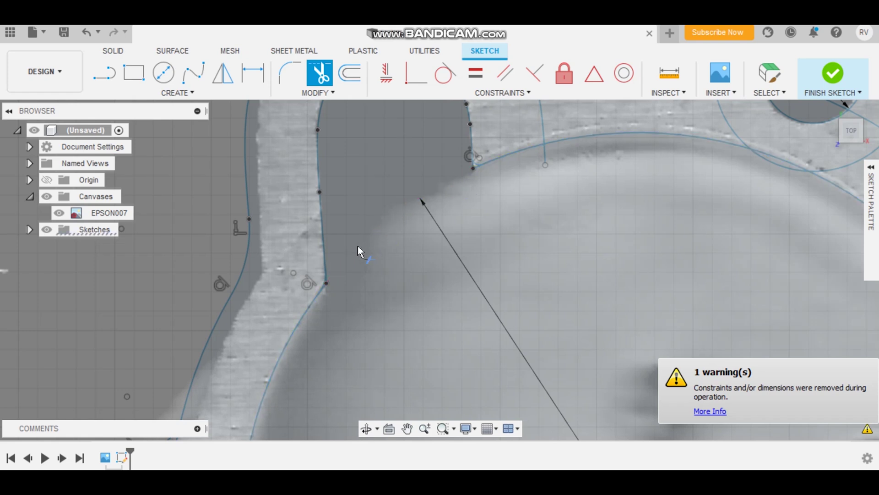
scroll(310, 290, up, 5)
click(331, 300)
scroll(390, 261, down, 4)
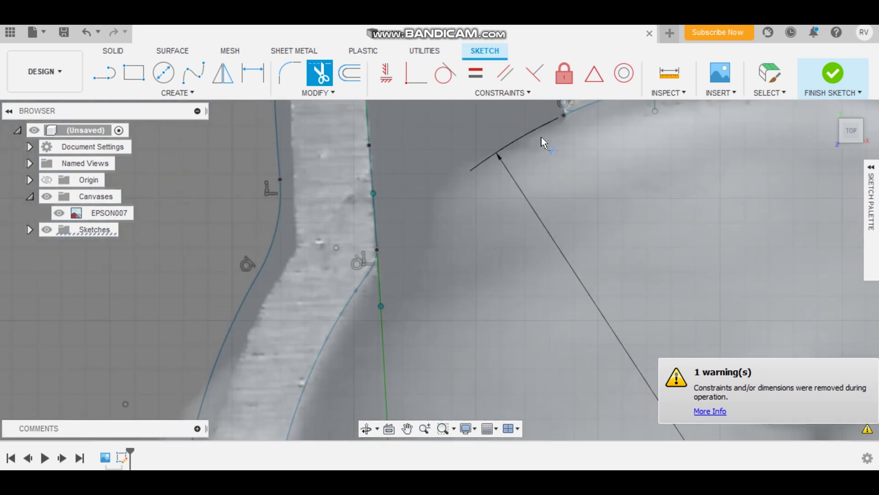
scroll(466, 177, down, 2)
click(309, 389)
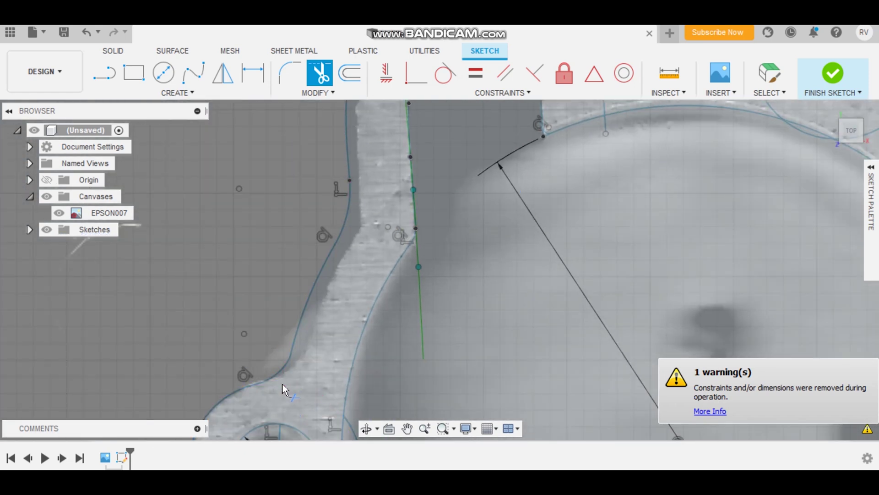
scroll(373, 320, down, 2)
scroll(378, 272, up, 3)
- Pan across the gasket outline to check the ring's right edge and the Ø0.27 hole
middle_drag(477, 115, 449, 226)
drag(429, 349, 432, 365)
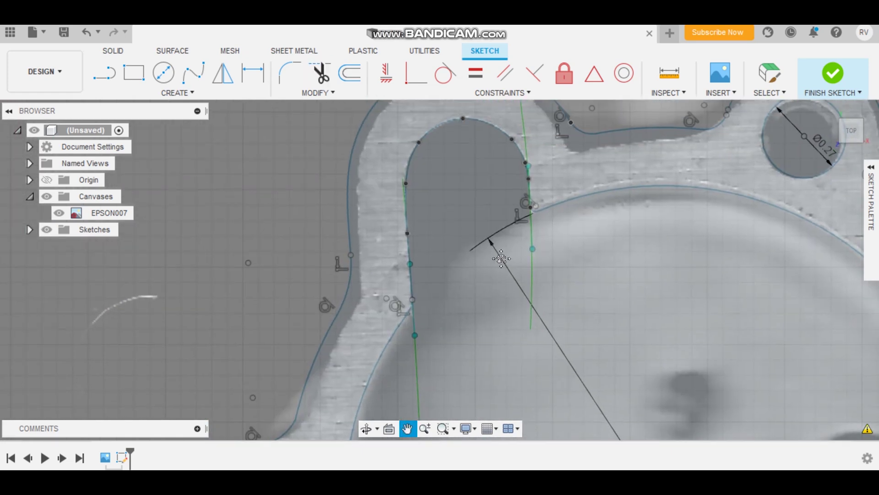
mouse_move(673, 186)
mouse_down()
mouse_move(602, 274)
mouse_move(401, 257)
mouse_up()
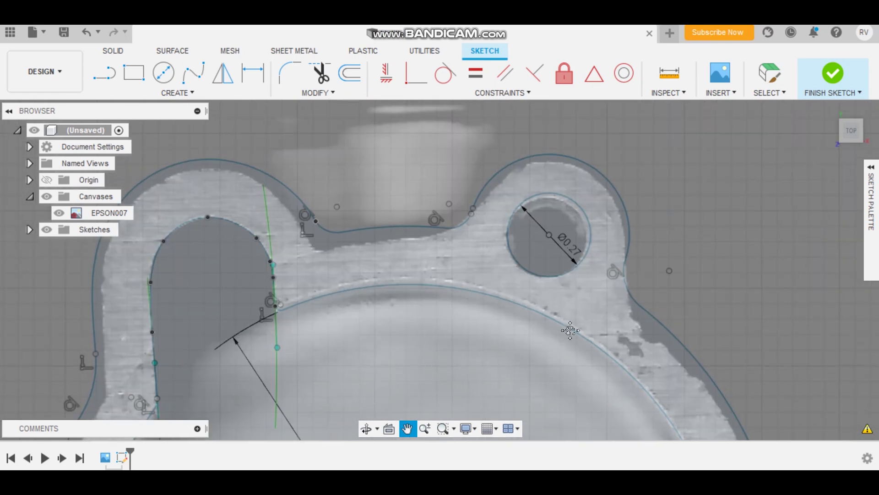
drag(595, 321, 503, 174)
drag(632, 320, 550, 210)
mouse_move(621, 339)
mouse_down()
mouse_move(529, 227)
mouse_move(559, 249)
mouse_move(435, 179)
mouse_up()
mouse_move(527, 275)
mouse_down()
mouse_move(390, 191)
mouse_move(570, 356)
mouse_move(621, 388)
mouse_move(487, 297)
mouse_move(434, 285)
mouse_up()
scroll(434, 285, down, 4)
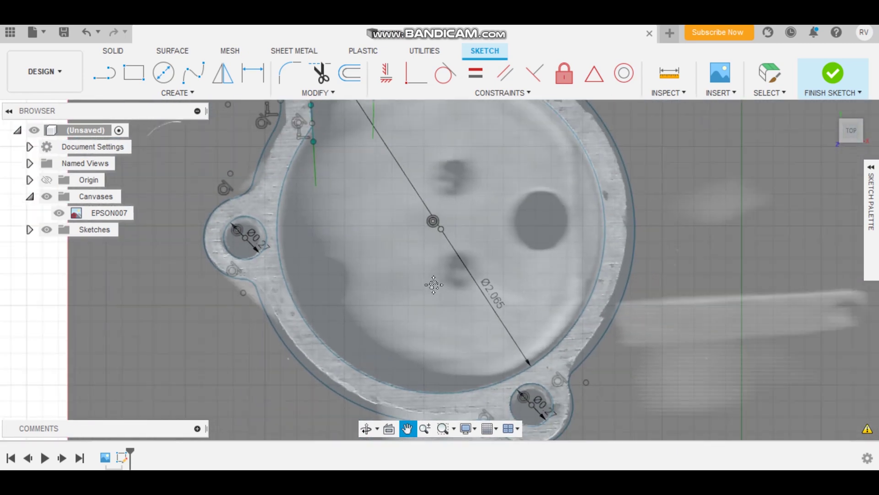
- Finish the gasket sketch and hide the EPSON007 canvas image
click(872, 167)
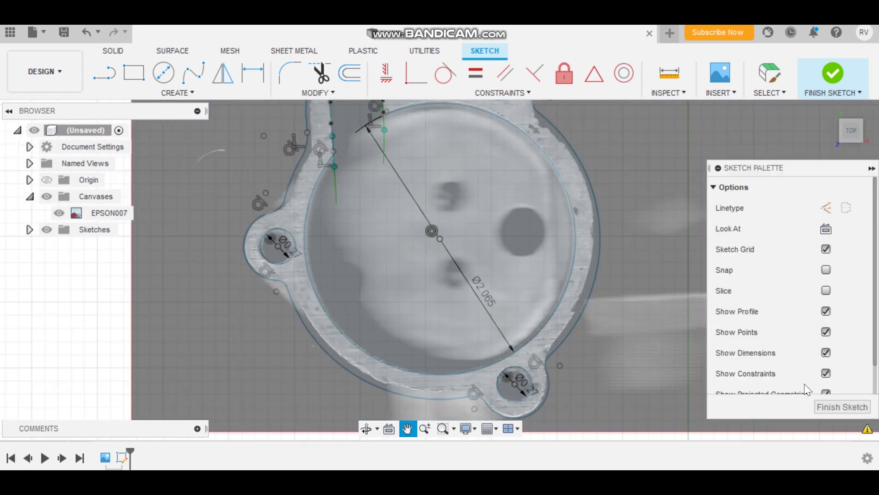
click(834, 407)
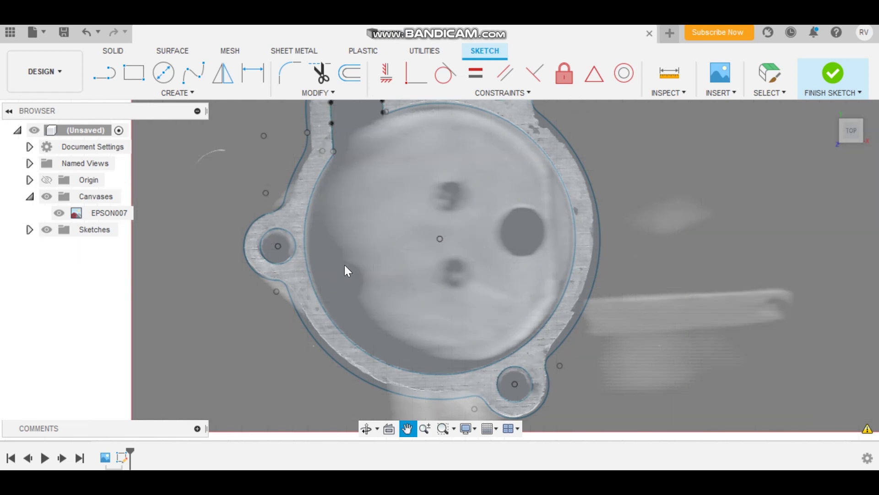
click(58, 212)
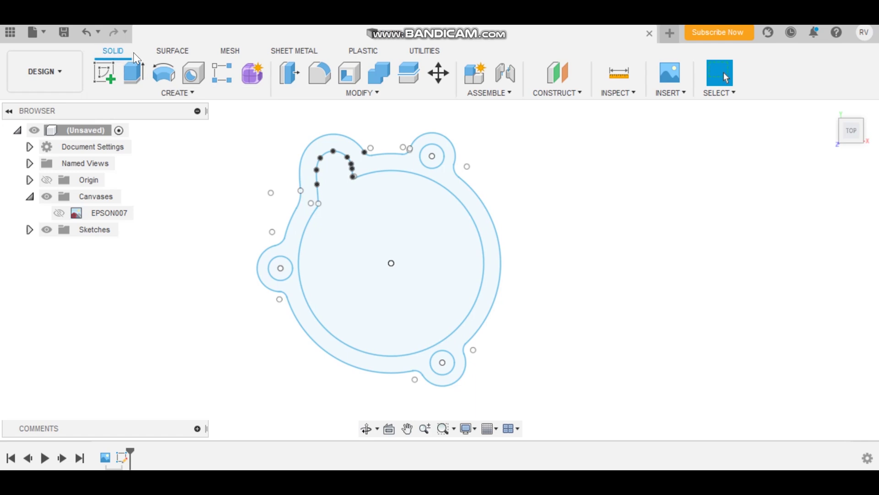
- Extrude the outer ring profile 0.06 in into a new body and orbit to inspect it
click(134, 73)
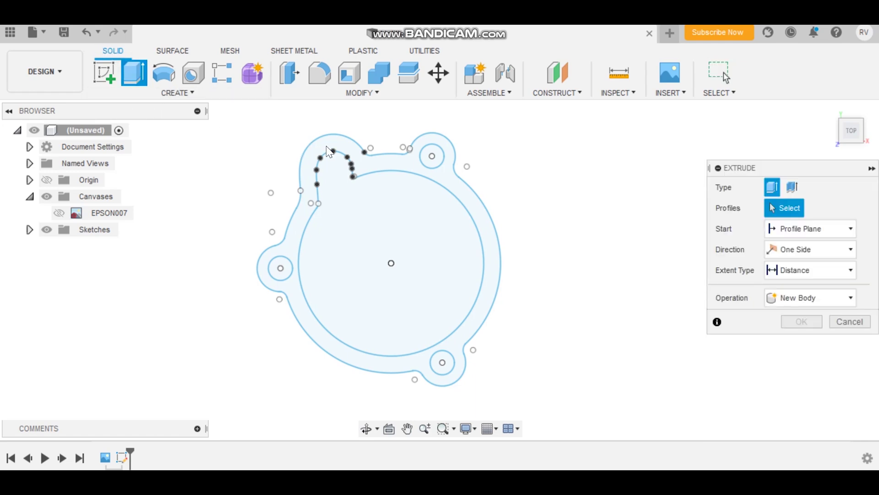
click(331, 143)
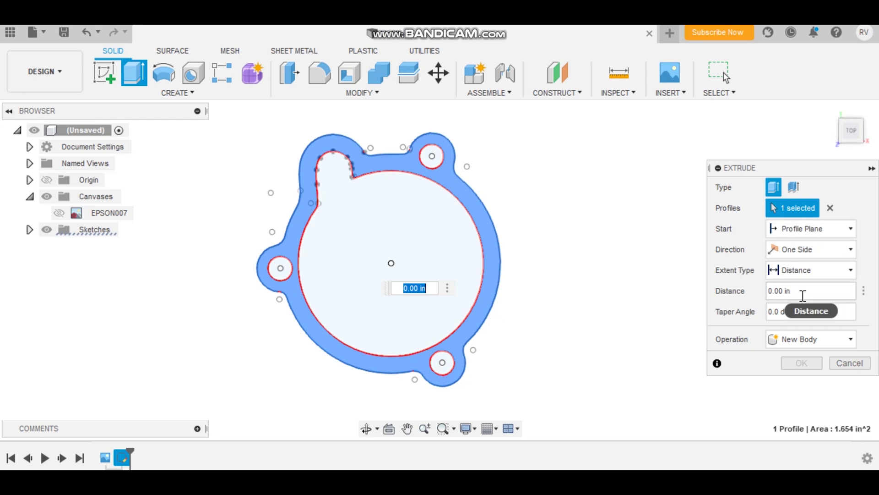
drag(799, 293, 768, 289)
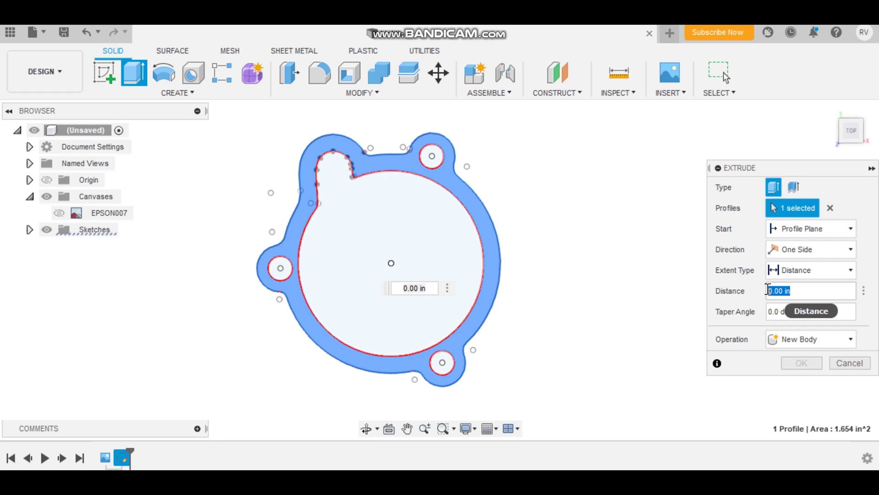
key(BackSpace)
text(0.06)
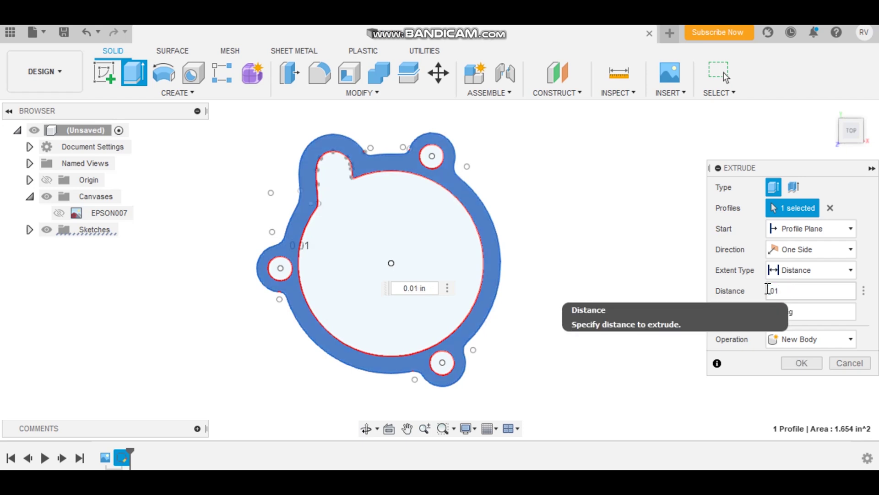
key(Return)
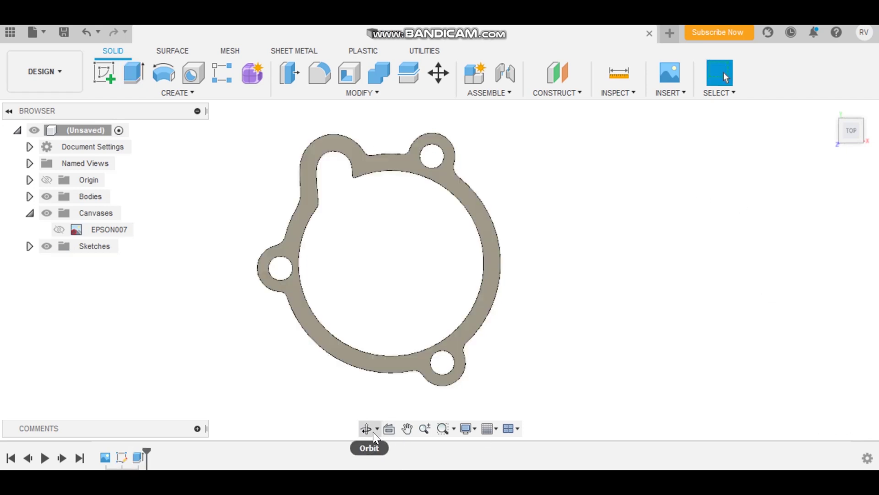
click(366, 428)
drag(405, 314, 471, 180)
key(Escape)
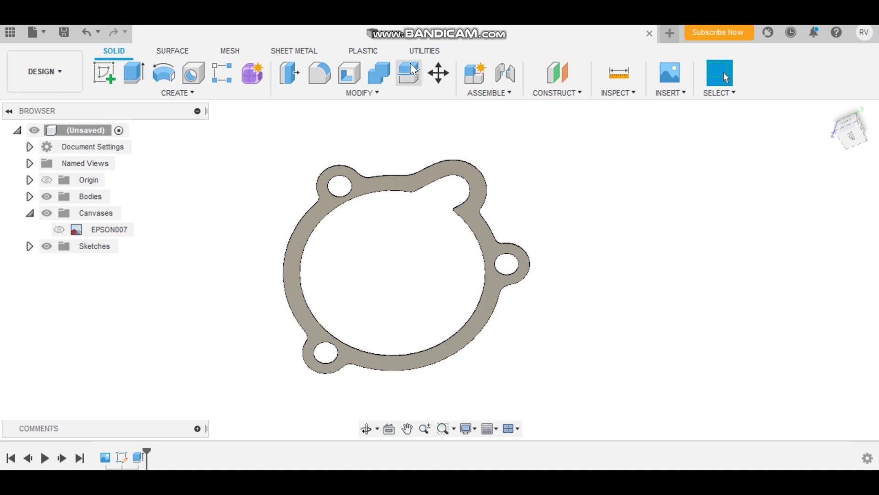
- Run the Shaper Origin export on the gasket's top face to reach the Body1.svg save dialog
click(421, 50)
click(224, 93)
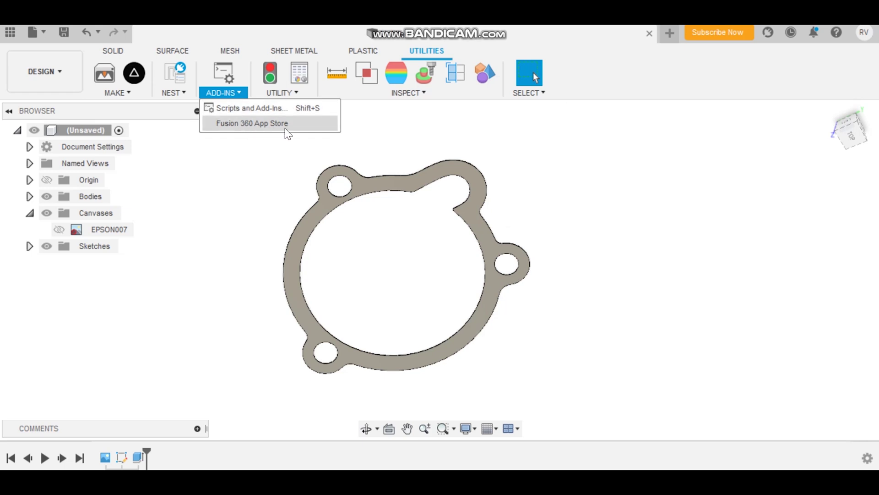
click(136, 76)
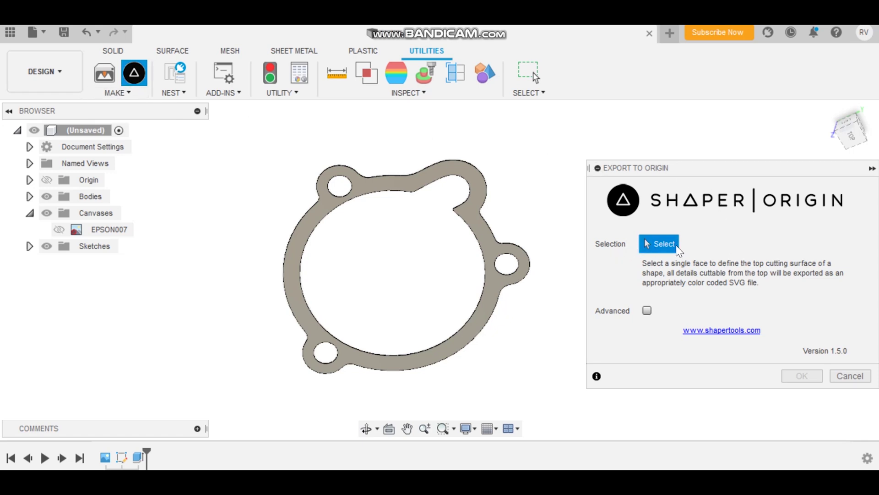
click(478, 195)
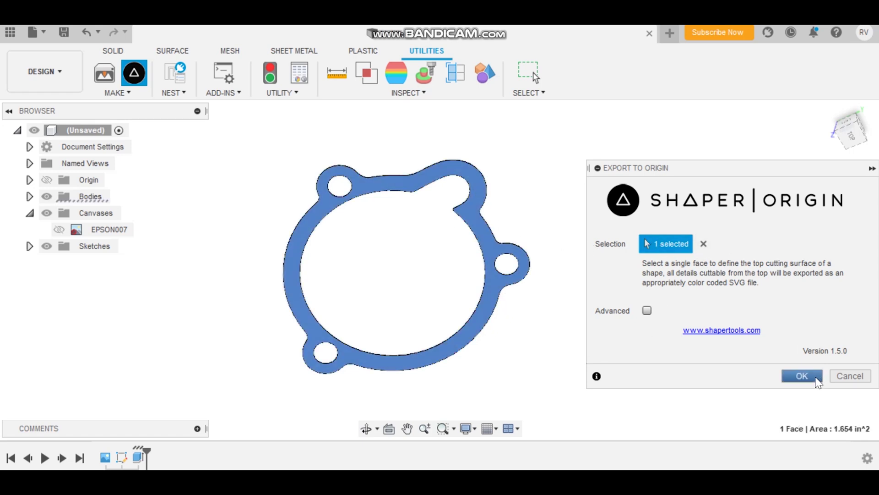
click(801, 375)
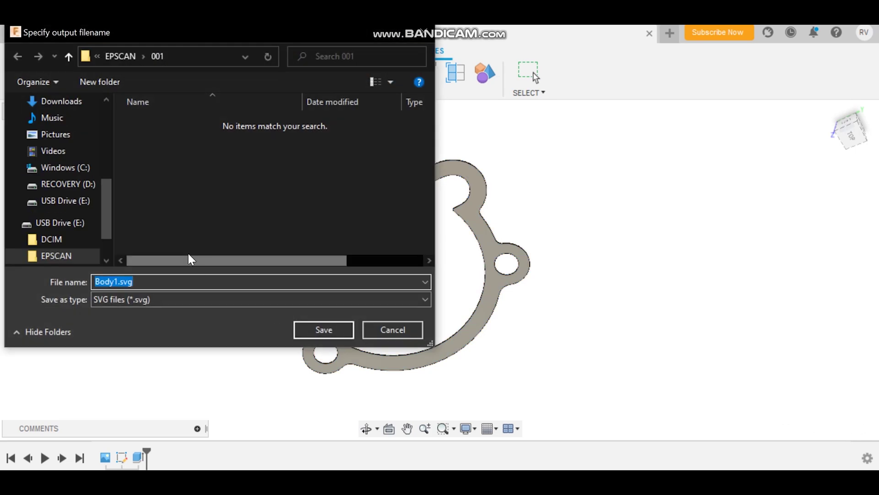
mouse_move(107, 226)
mouse_down()
mouse_move(108, 240)
mouse_move(108, 230)
mouse_up()
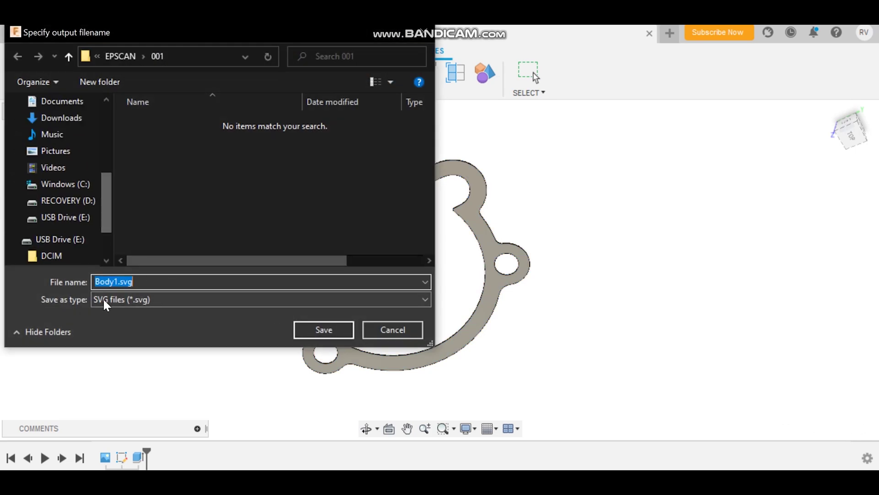